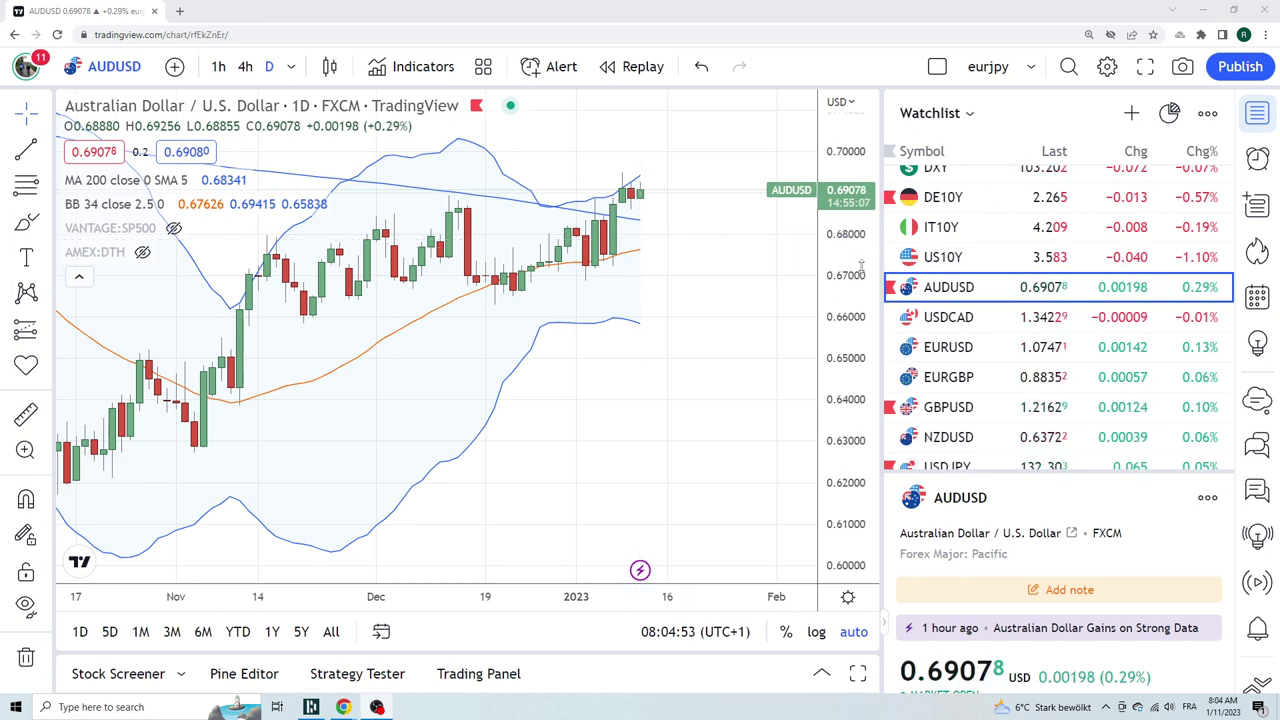
Put US10Y on 1-hour candles, then move on to the USDJPY chart.
{"action": "scroll", "coordinate": [1015, 289], "scroll_direction": "down", "scroll_amount": 3}
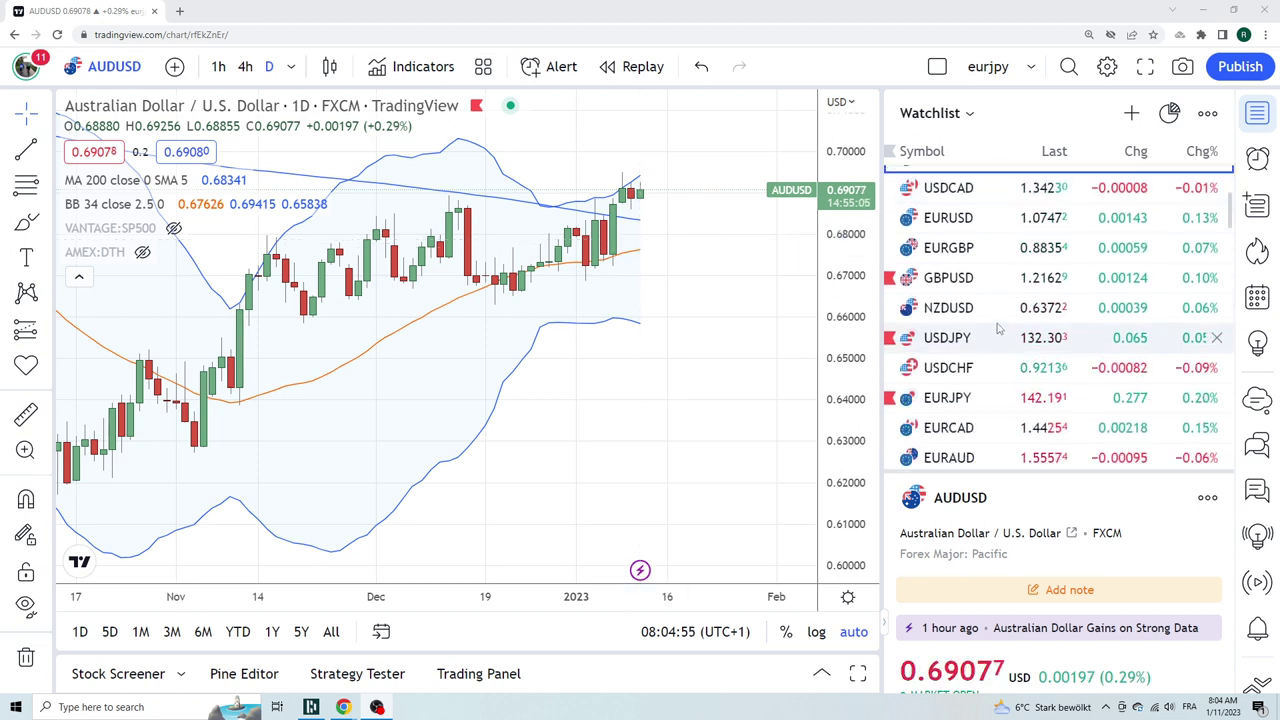
{"action": "scroll", "coordinate": [1000, 320], "scroll_direction": "up", "scroll_amount": 4}
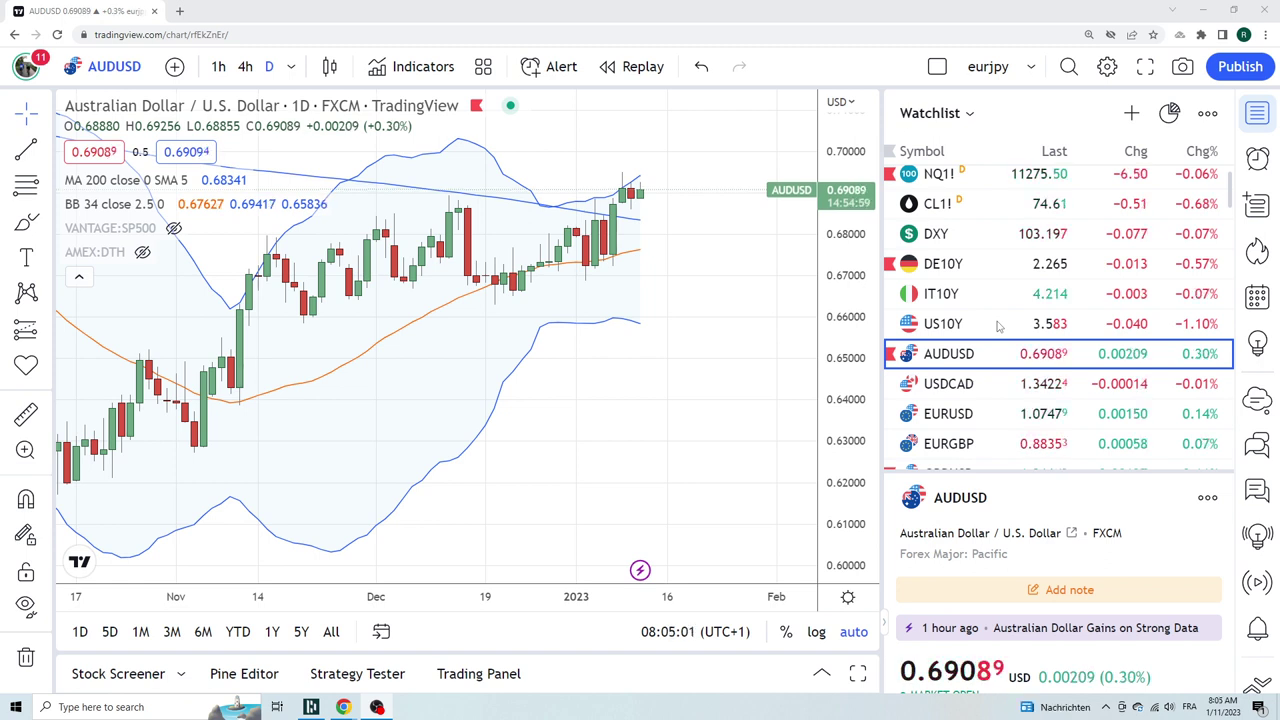
{"action": "scroll", "coordinate": [997, 325], "scroll_direction": "down", "scroll_amount": 1}
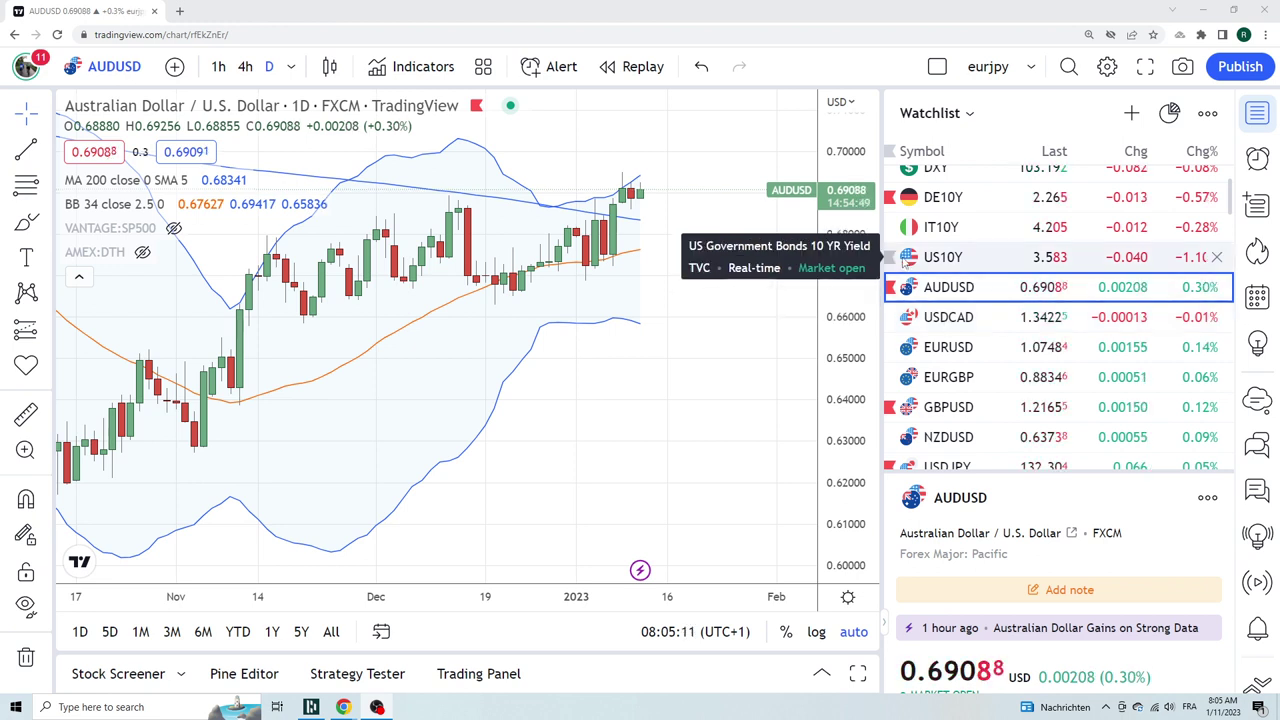
{"action": "left_click", "coordinate": [949, 260]}
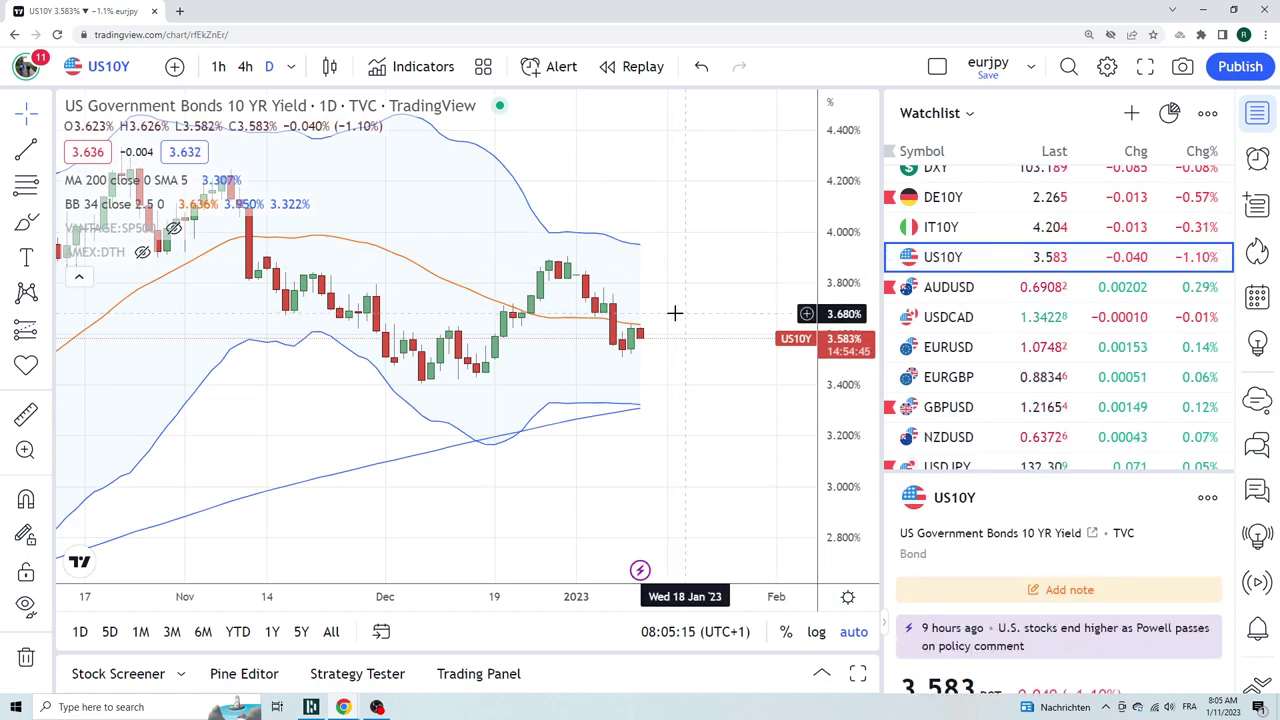
{"action": "left_click", "coordinate": [218, 66]}
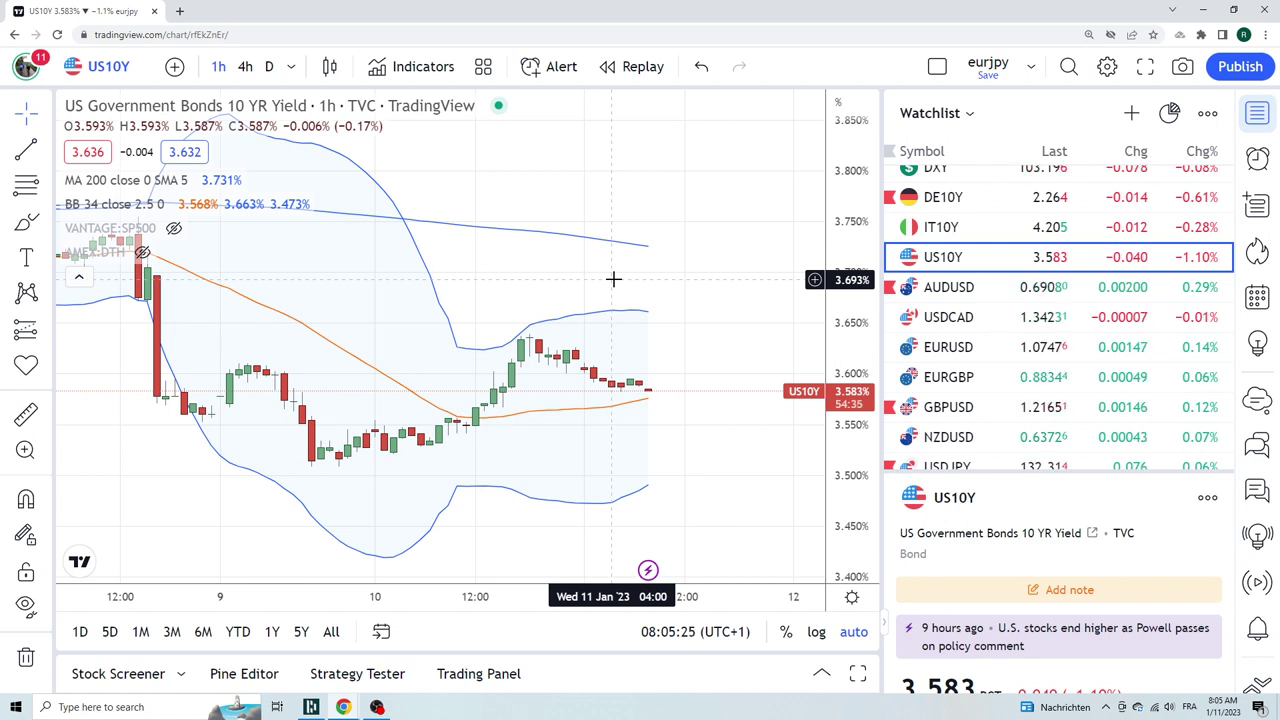
{"action": "scroll", "coordinate": [930, 418], "scroll_direction": "down", "scroll_amount": 2}
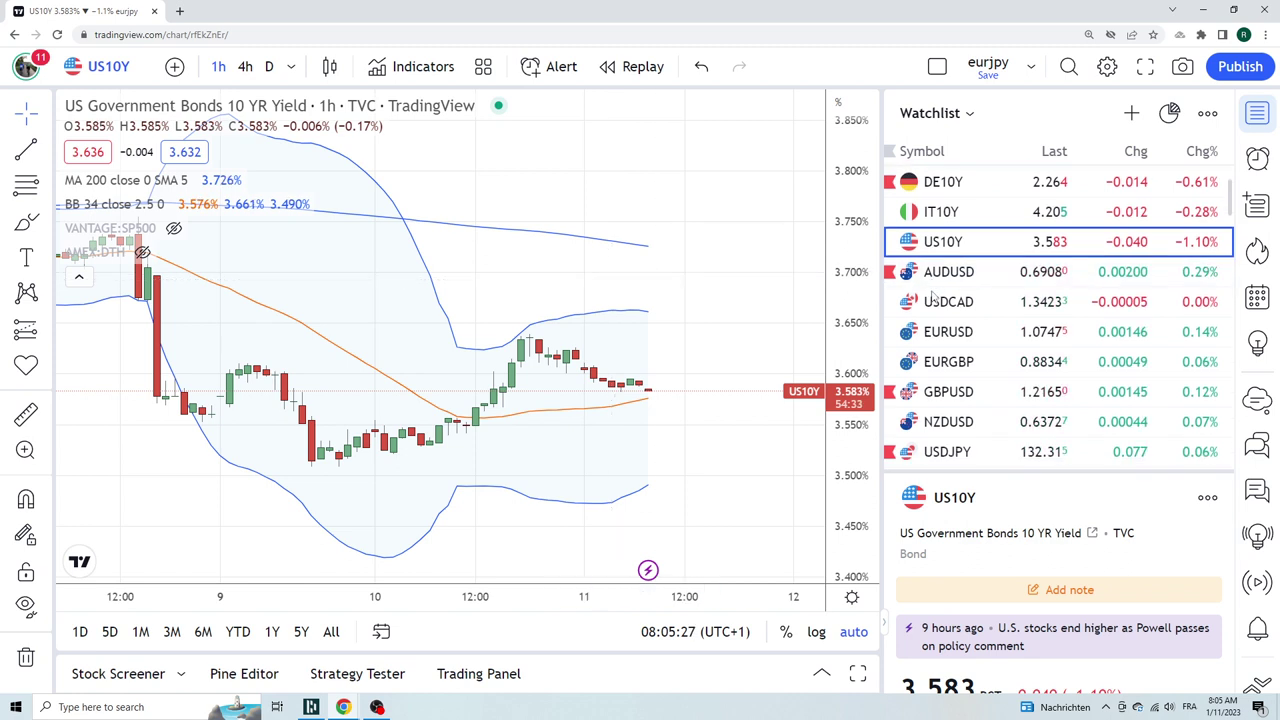
{"action": "left_click", "coordinate": [930, 408]}
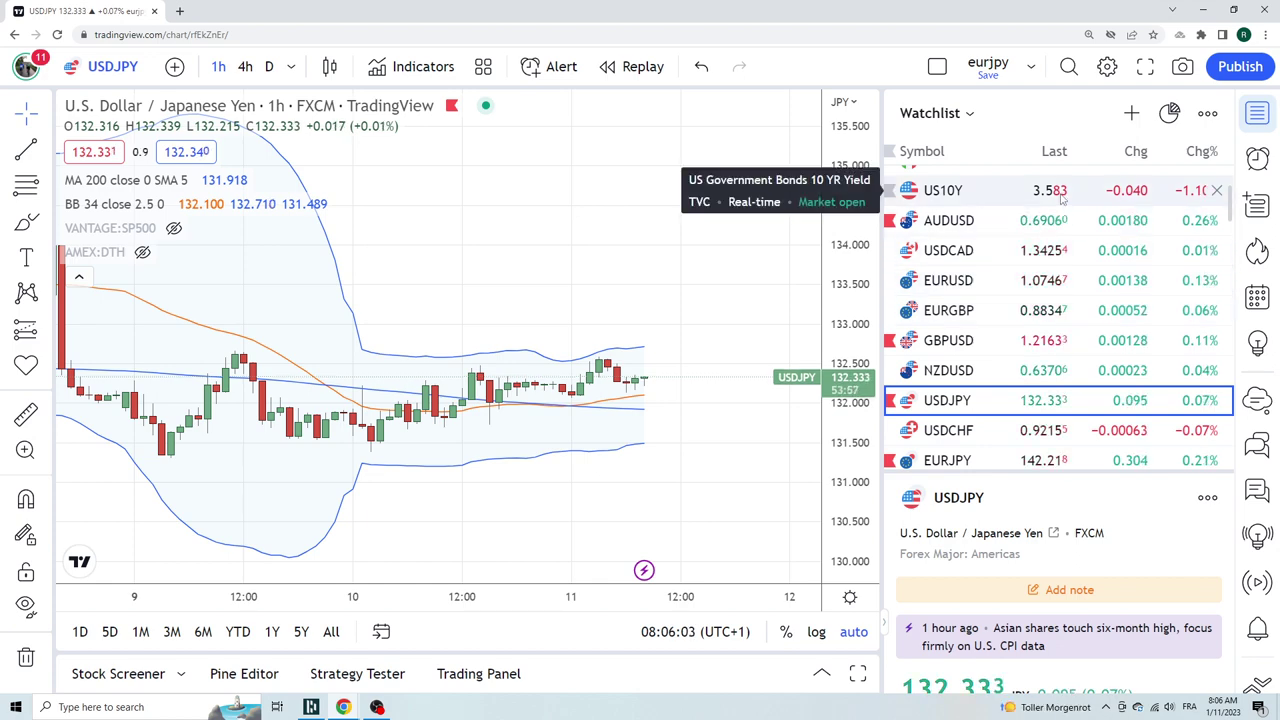
Page through the AUDUSD and USDCAD hourly charts, landing on EURUSD.
{"action": "left_click", "coordinate": [1016, 233]}
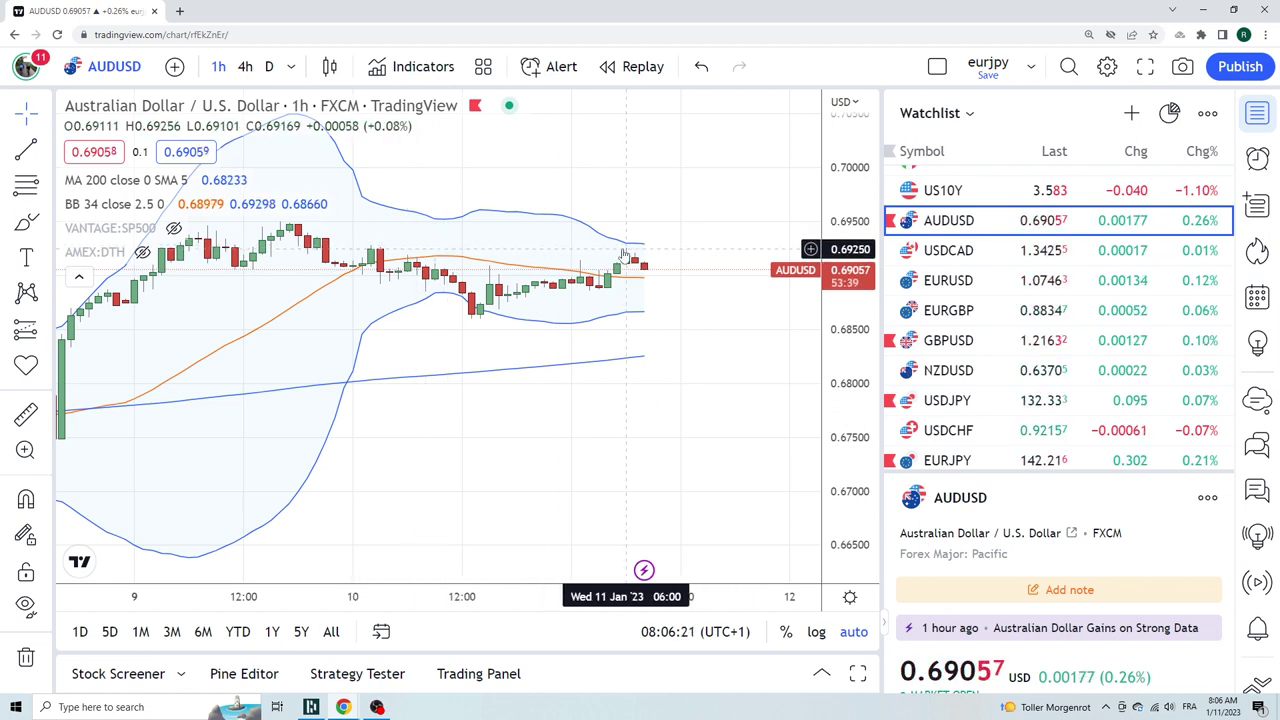
{"action": "left_click", "coordinate": [960, 256]}
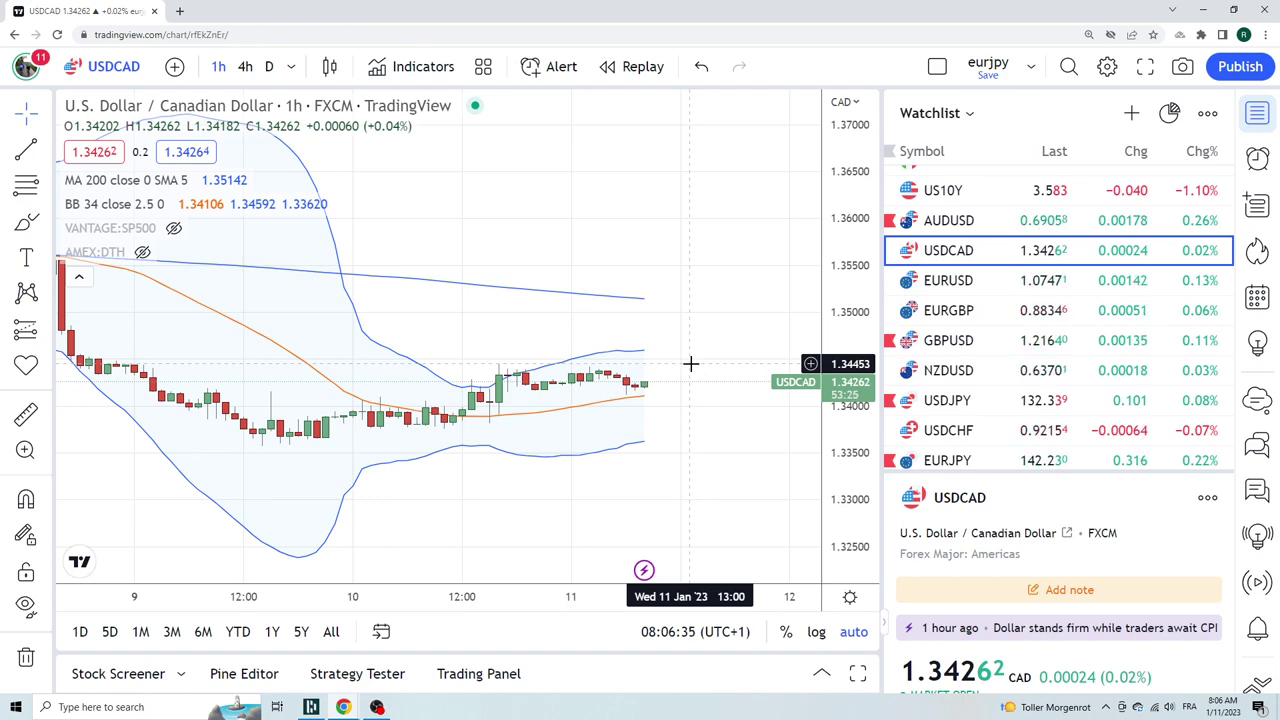
{"action": "left_click", "coordinate": [958, 282]}
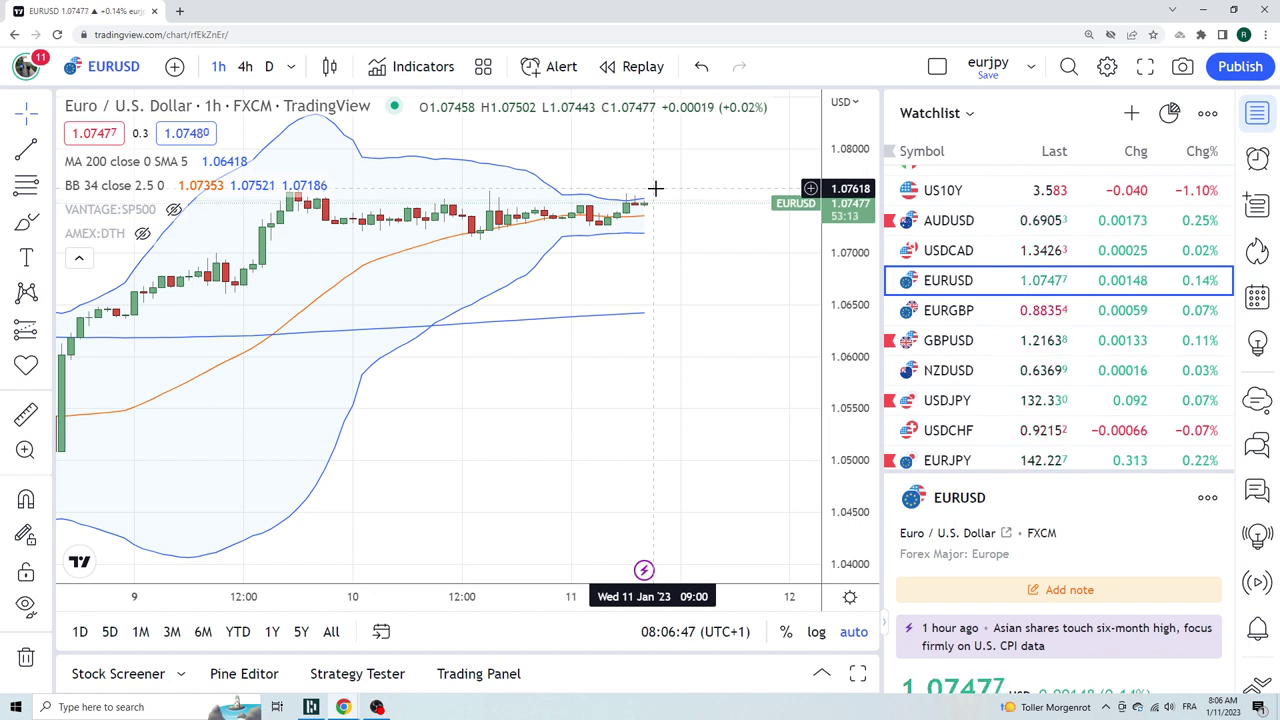
Zoom out the EURUSD time axis to show more history, then open EURGBP.
{"action": "scroll", "coordinate": [656, 189], "scroll_direction": "down", "scroll_amount": 2}
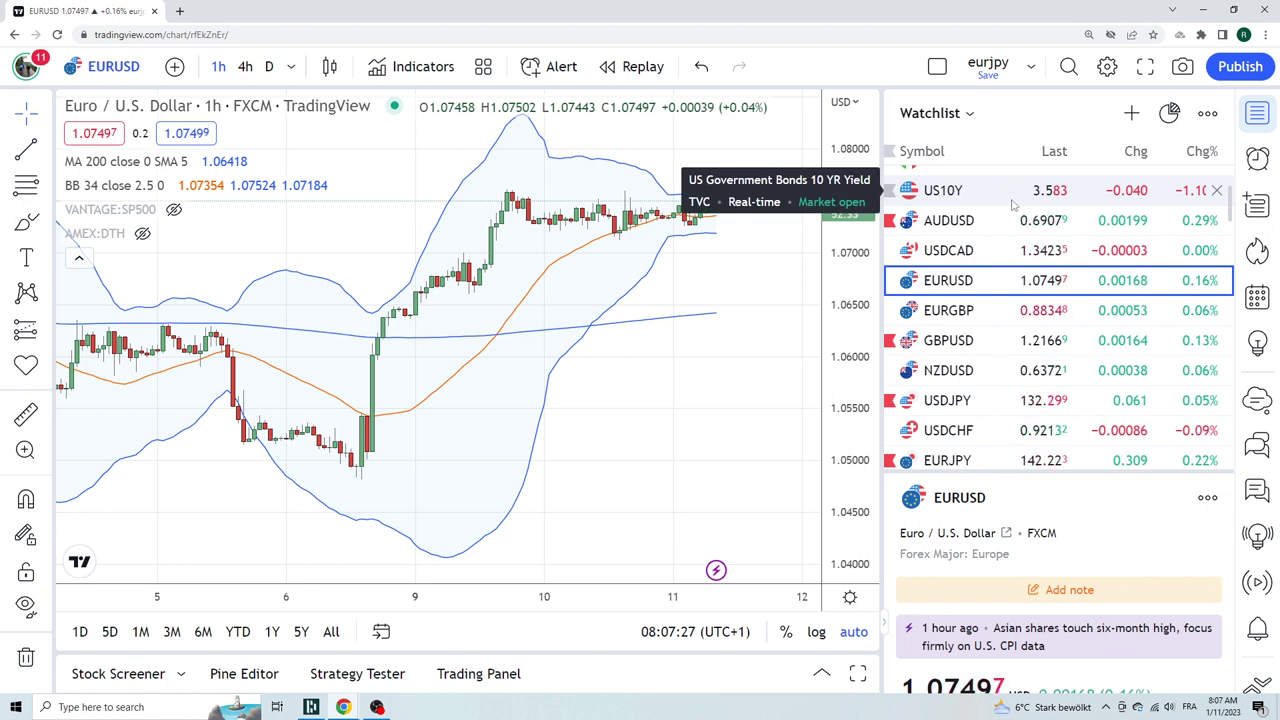
{"action": "left_click", "coordinate": [935, 313]}
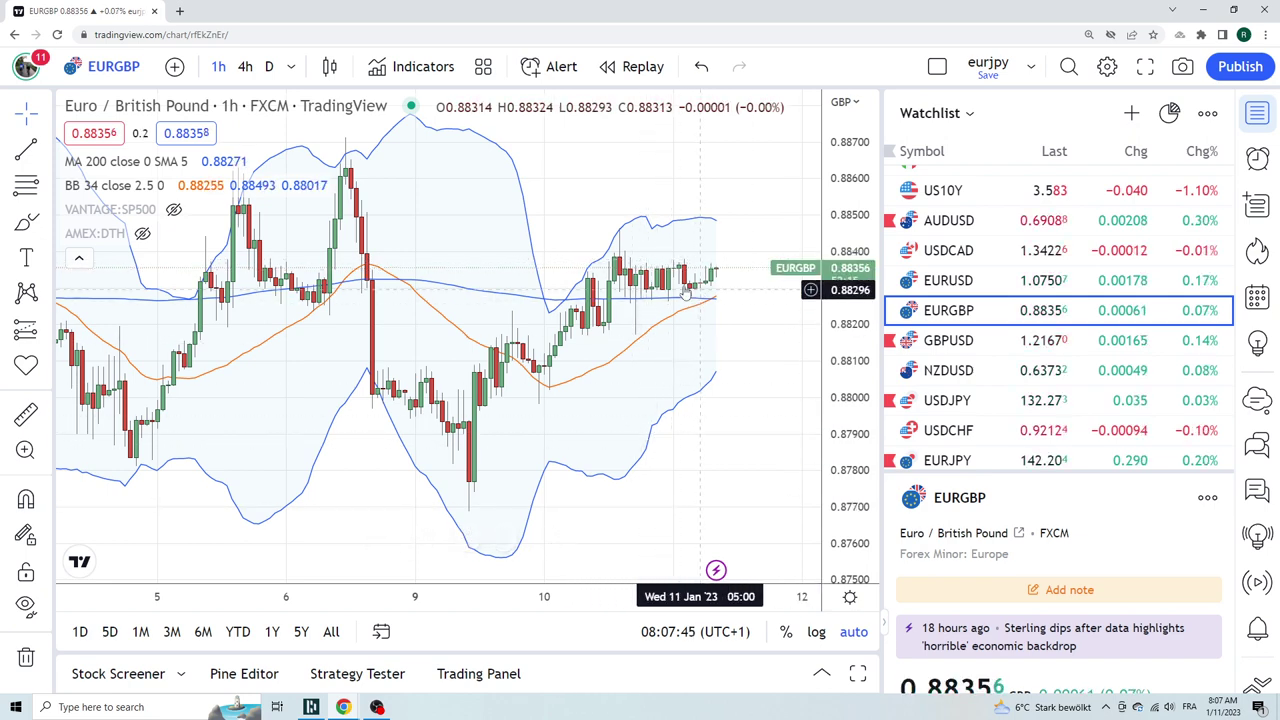
Return to daily candles and step through GBPUSD and NZDUSD to USDJPY.
{"action": "left_click", "coordinate": [268, 66]}
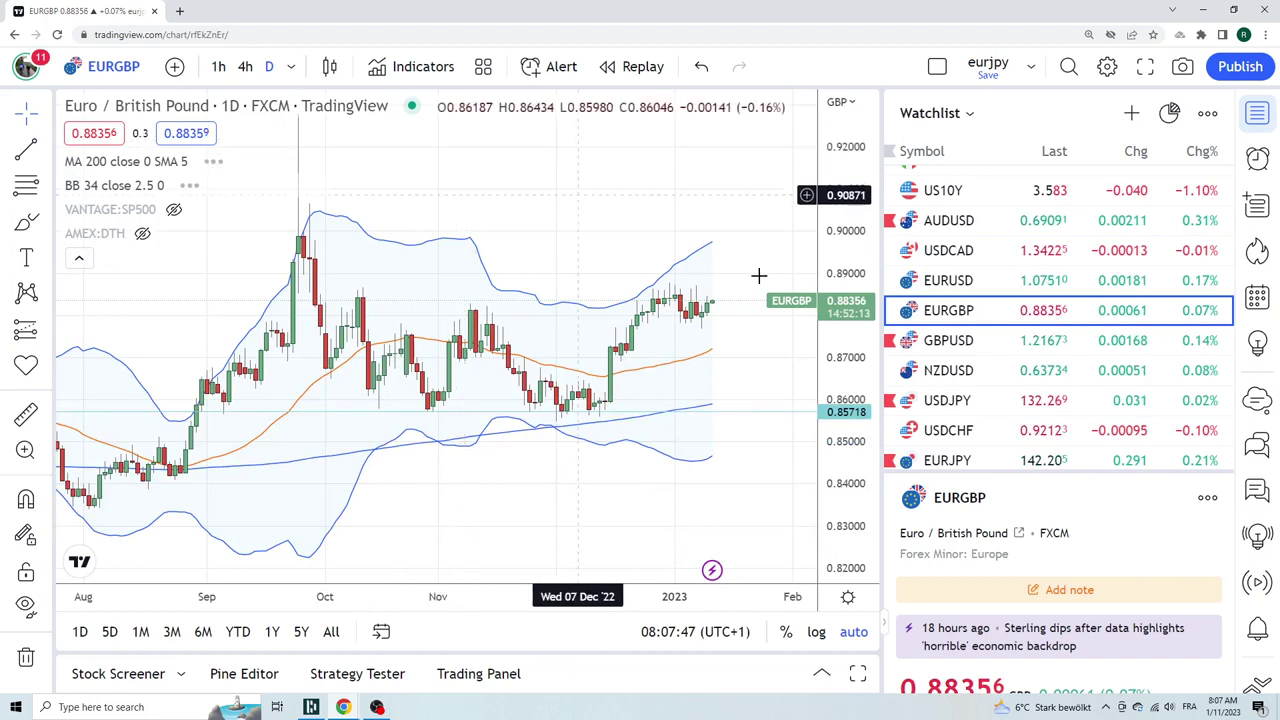
{"action": "left_click", "coordinate": [984, 342]}
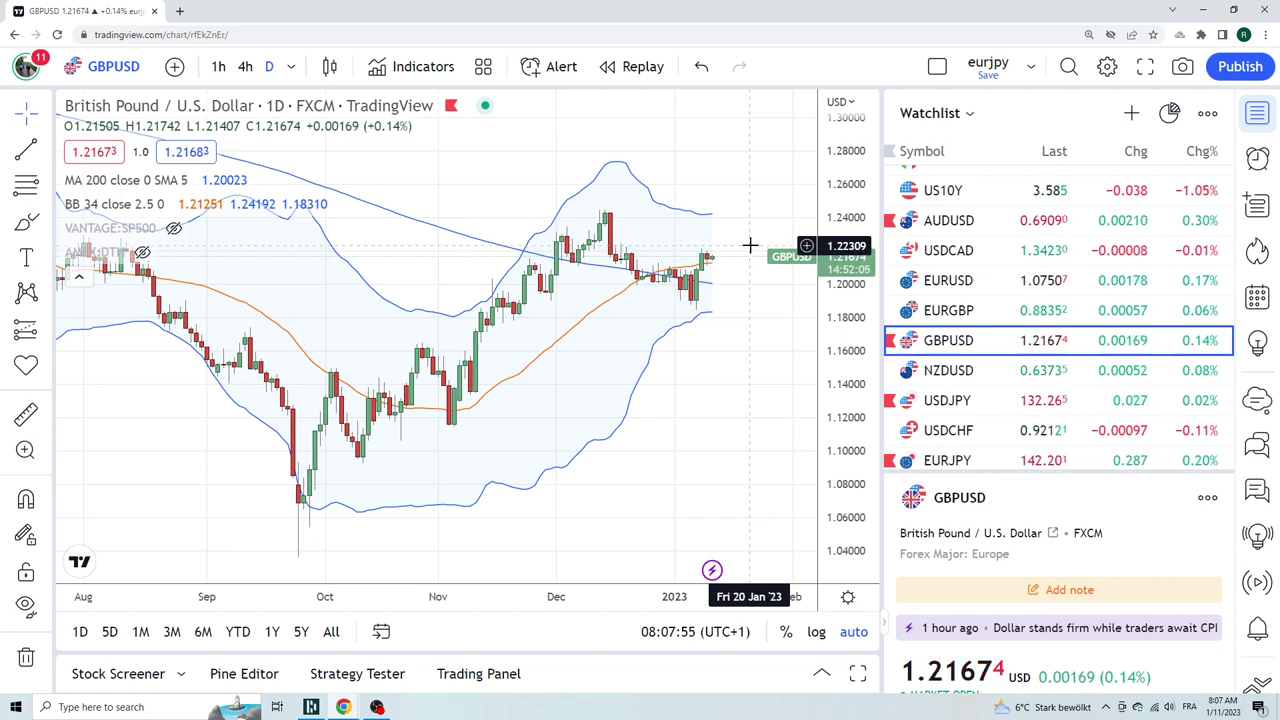
{"action": "left_click", "coordinate": [955, 371]}
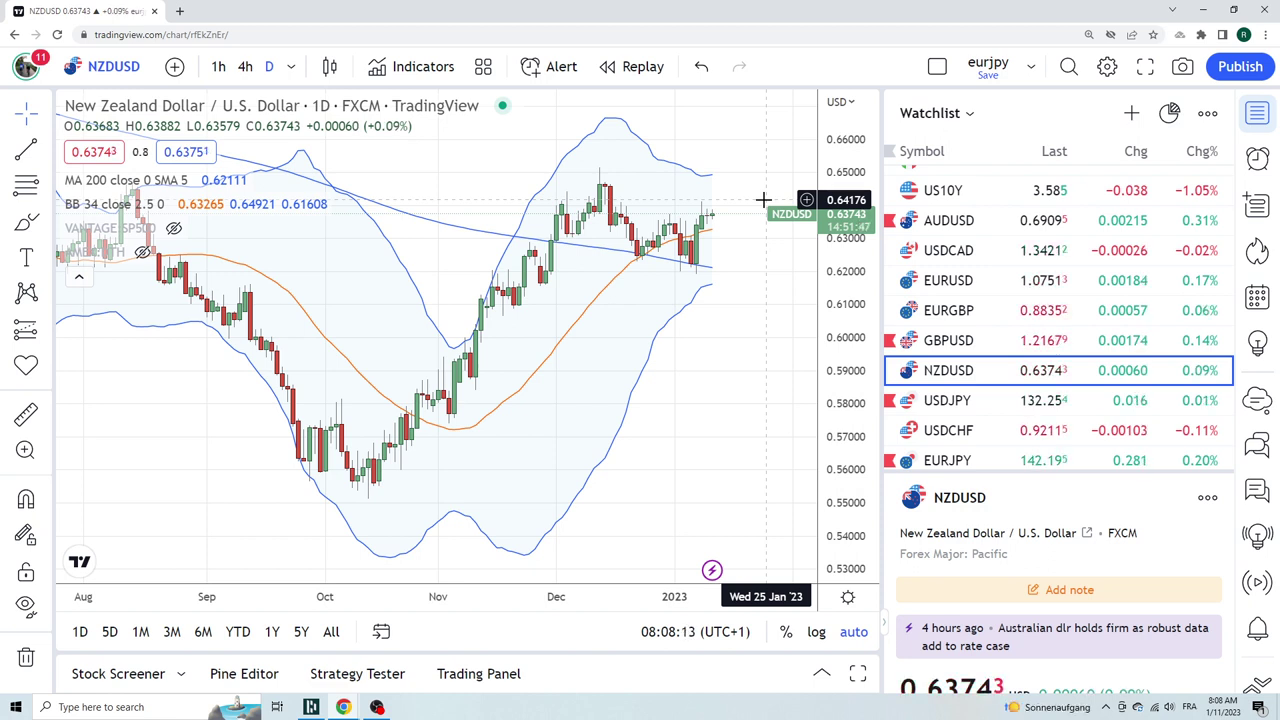
{"action": "key", "text": "Down"}
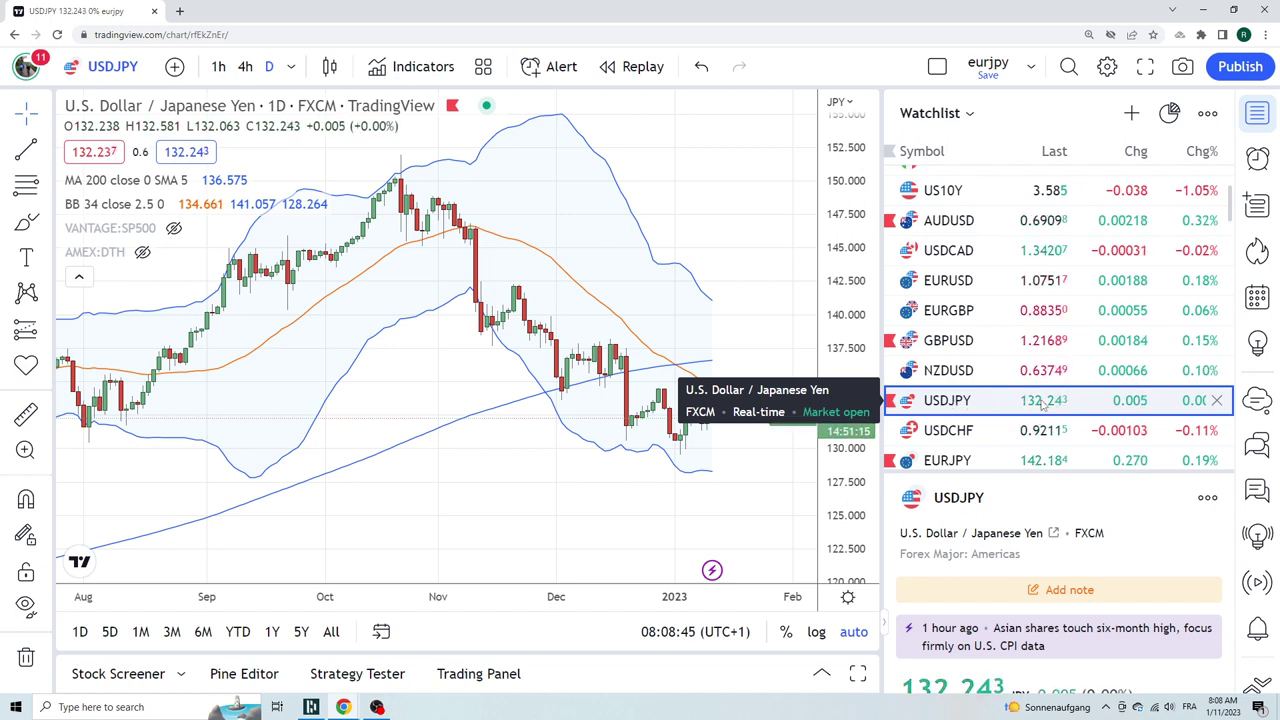
Open the USDCHF daily chart, then reveal the next watchlist symbols.
{"action": "left_click", "coordinate": [975, 438]}
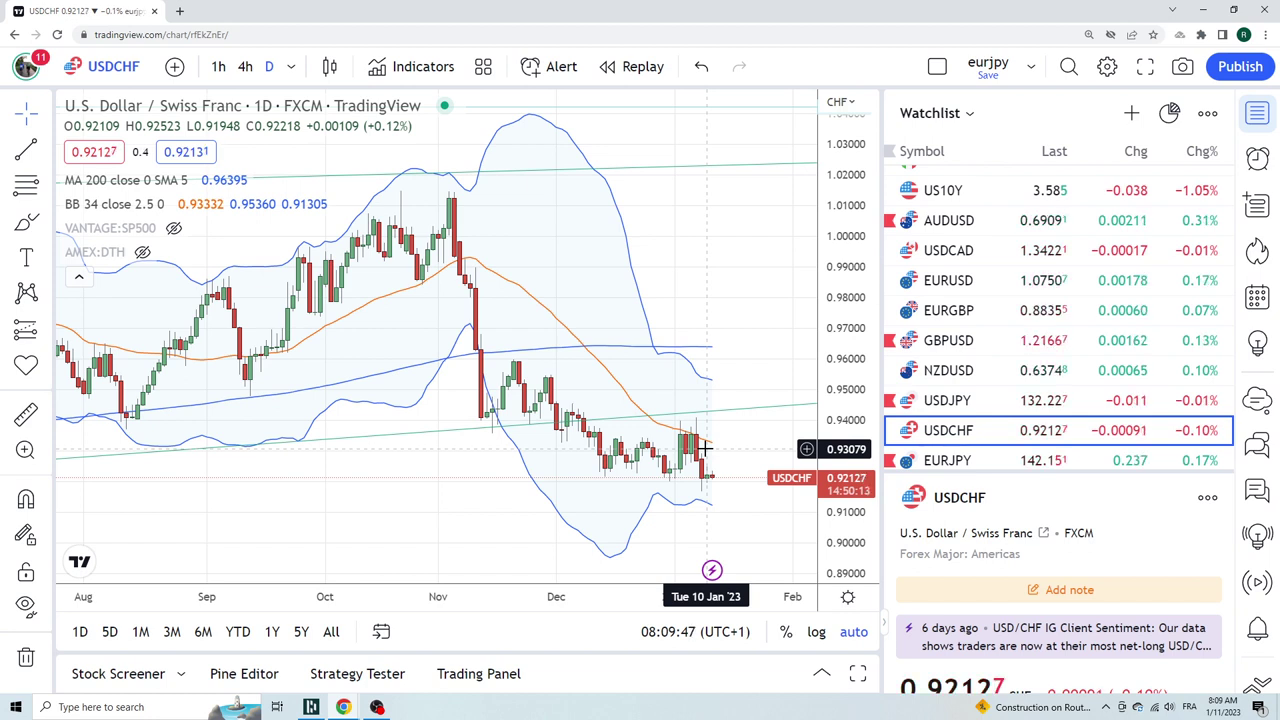
{"action": "scroll", "coordinate": [958, 412], "scroll_direction": "down", "scroll_amount": 1}
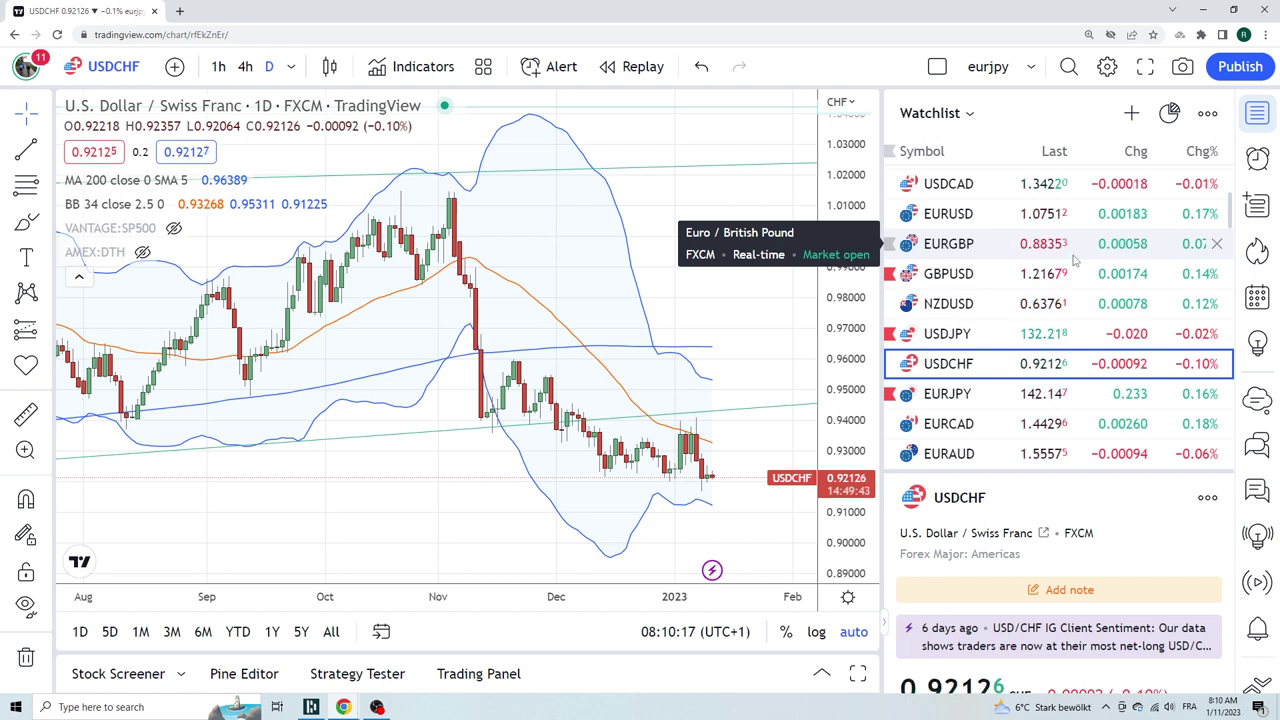
{"action": "scroll", "coordinate": [1074, 260], "scroll_direction": "down", "scroll_amount": 1}
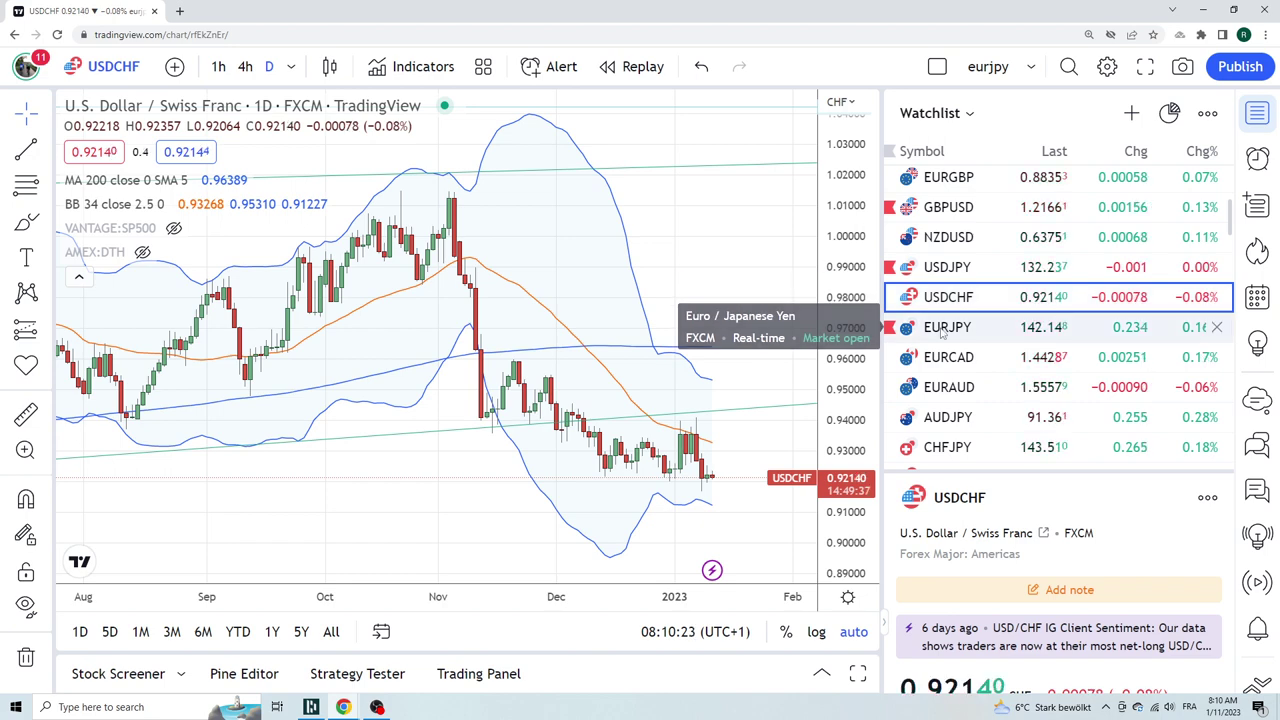
Flip quickly through the EURJPY, EURCAD, EURAUD, AUDJPY and CHFJPY charts.
{"action": "left_click", "coordinate": [942, 330]}
{"action": "left_click", "coordinate": [946, 358]}
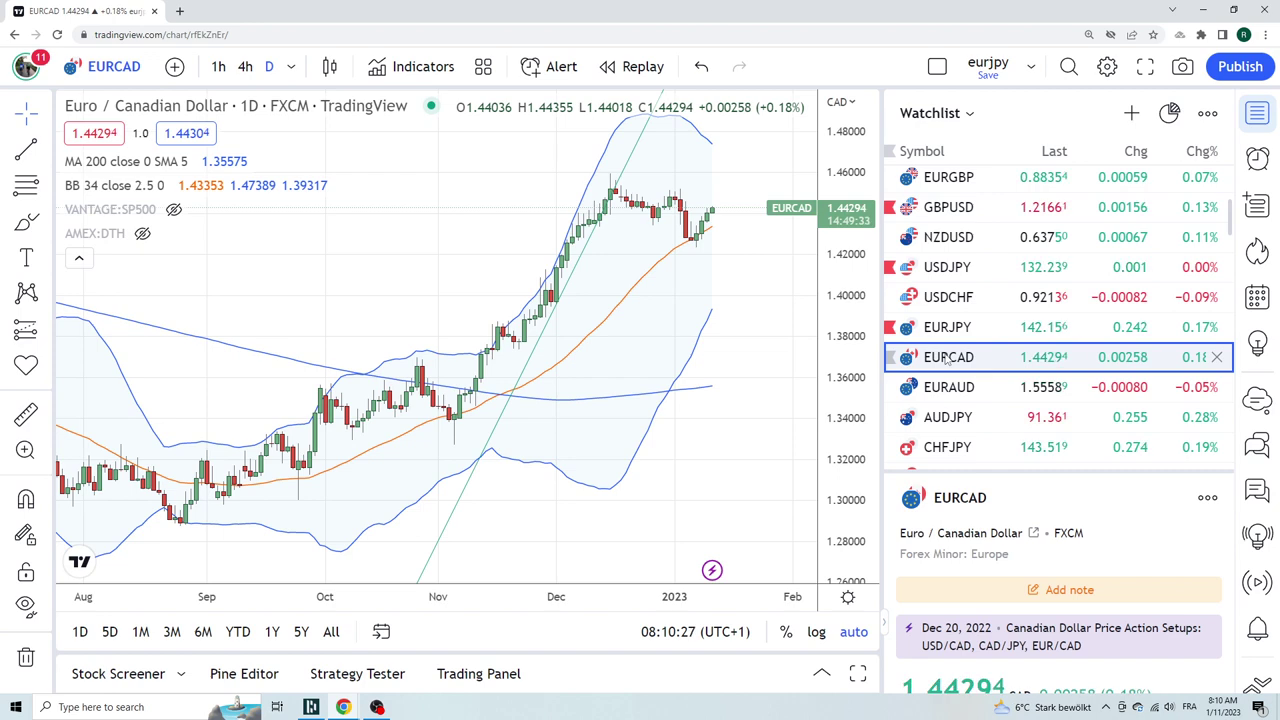
{"action": "left_click", "coordinate": [987, 389]}
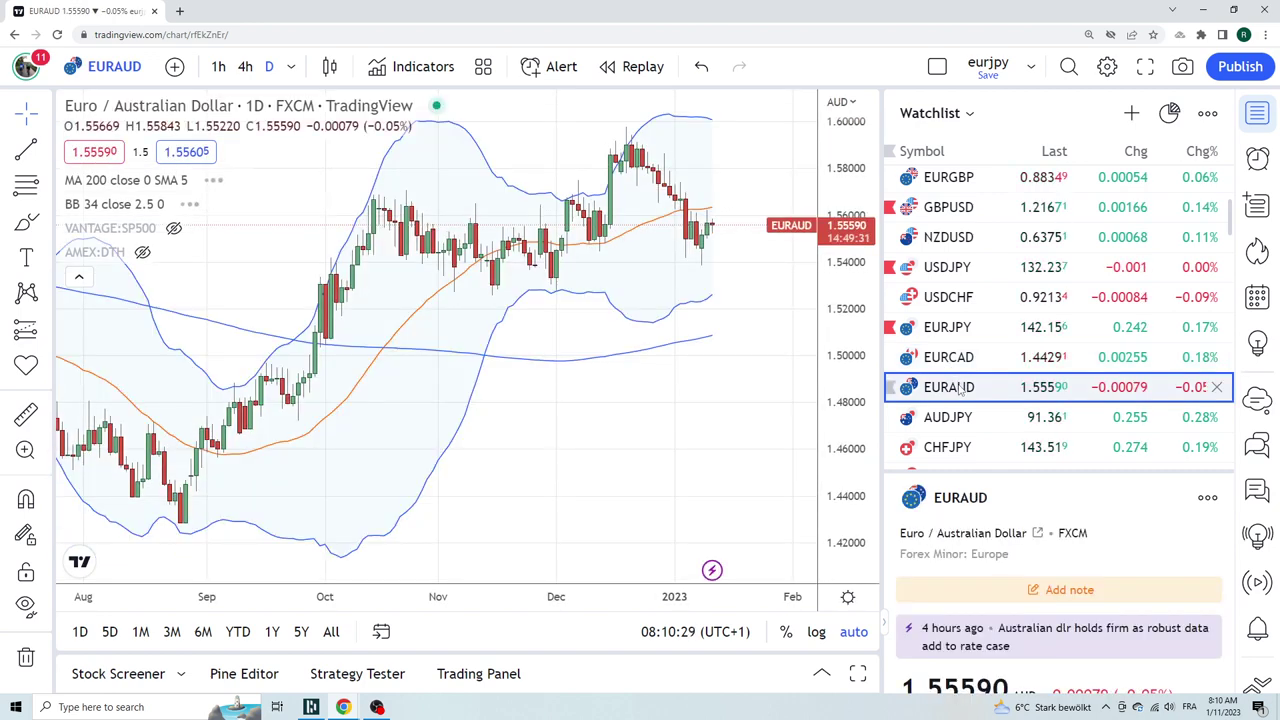
{"action": "left_click", "coordinate": [966, 422]}
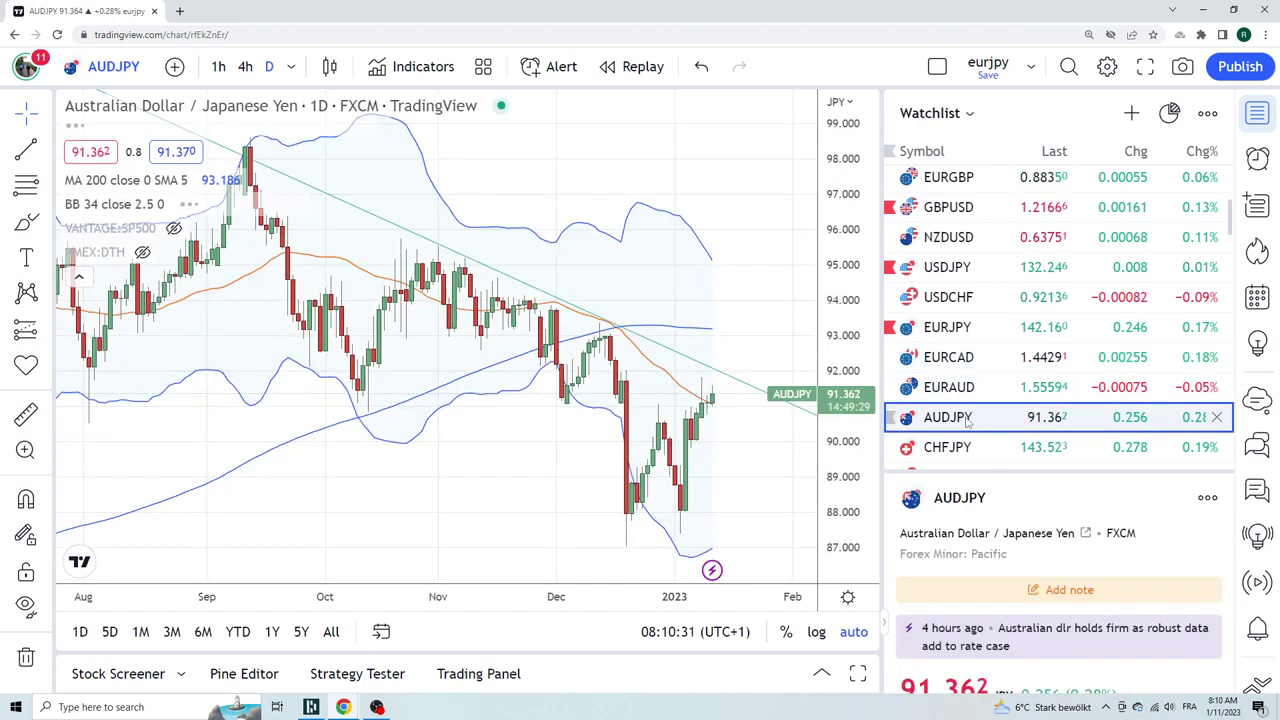
{"action": "scroll", "coordinate": [983, 340], "scroll_direction": "down", "scroll_amount": 2}
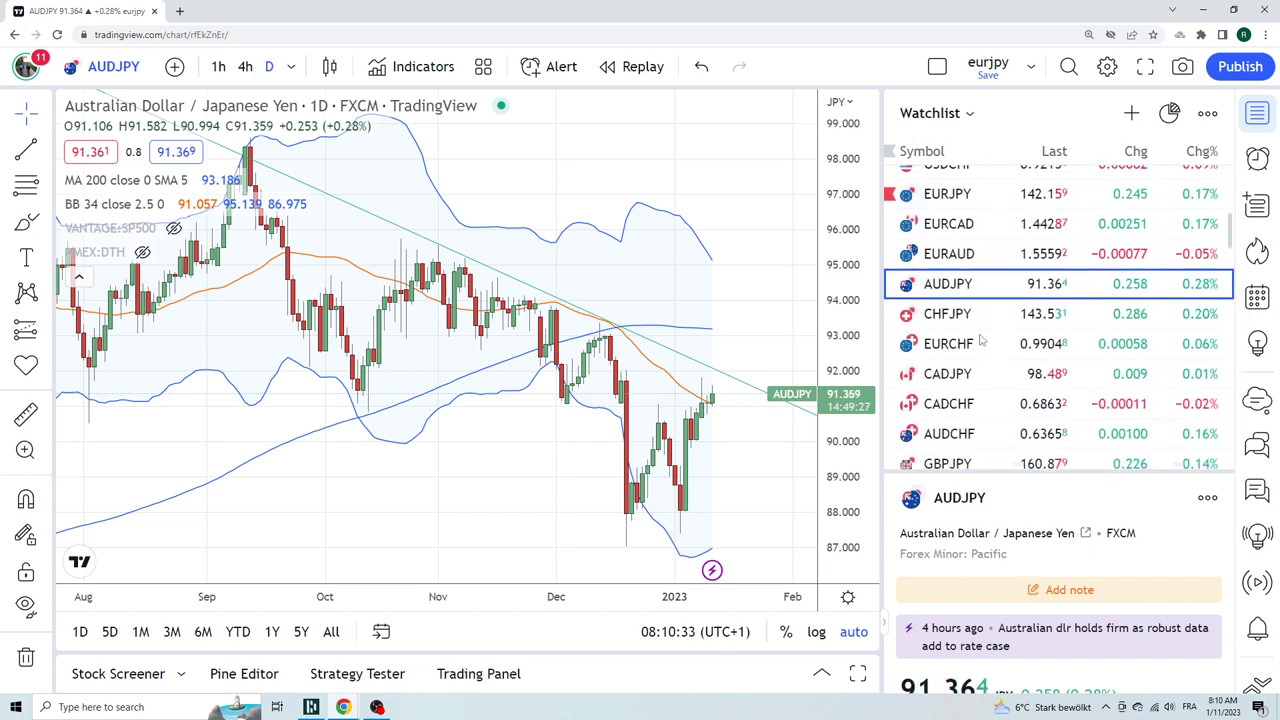
{"action": "left_click", "coordinate": [968, 314]}
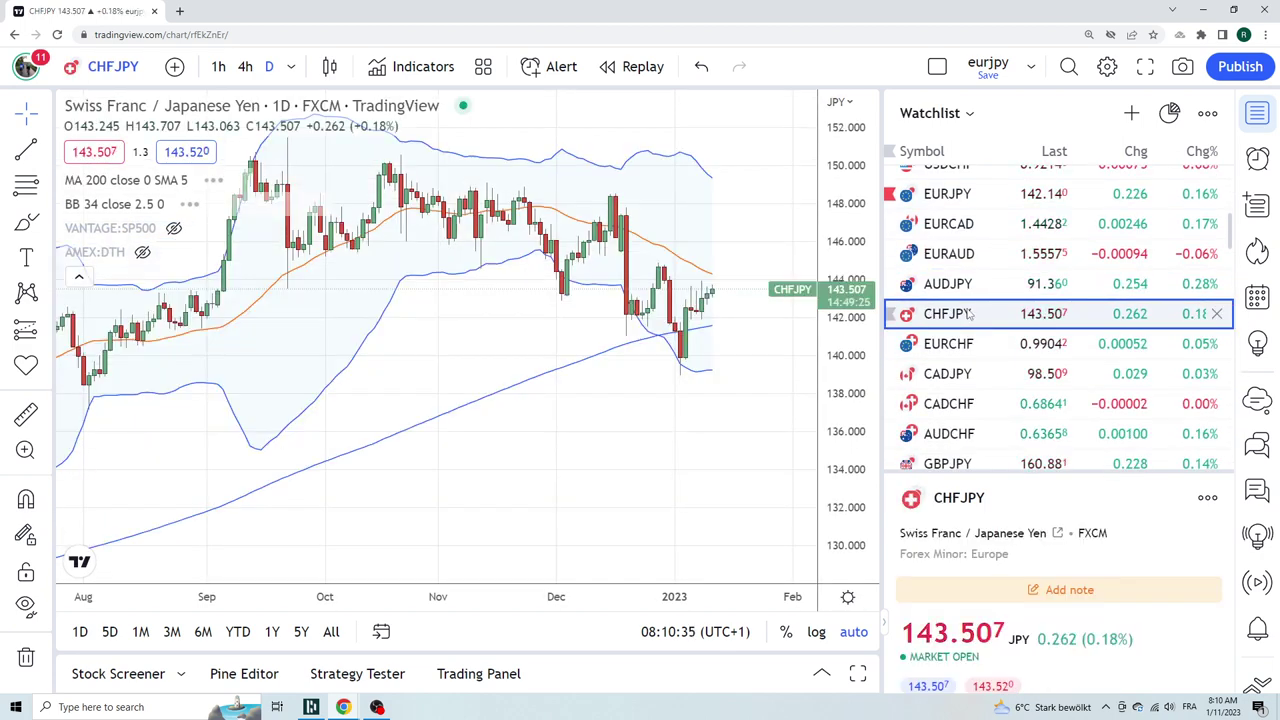
Open EURCHF and switch it to 1-hour candles.
{"action": "left_click", "coordinate": [945, 344]}
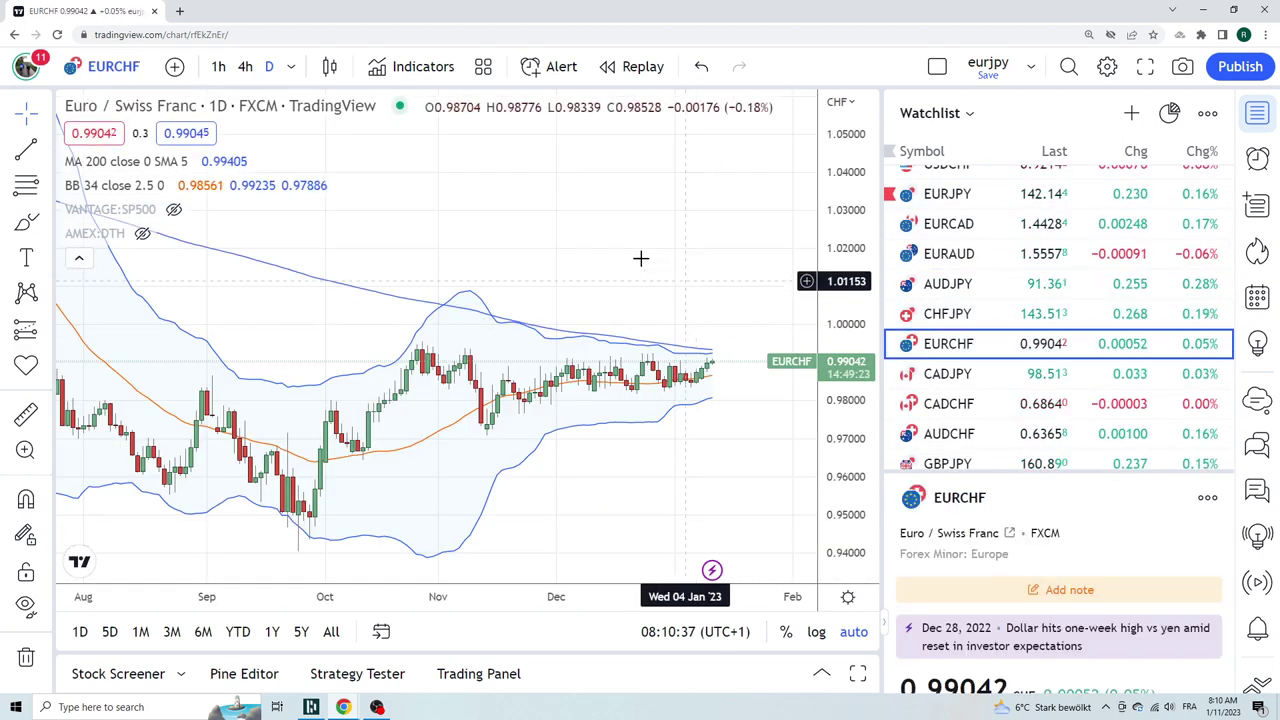
{"action": "left_click", "coordinate": [218, 66]}
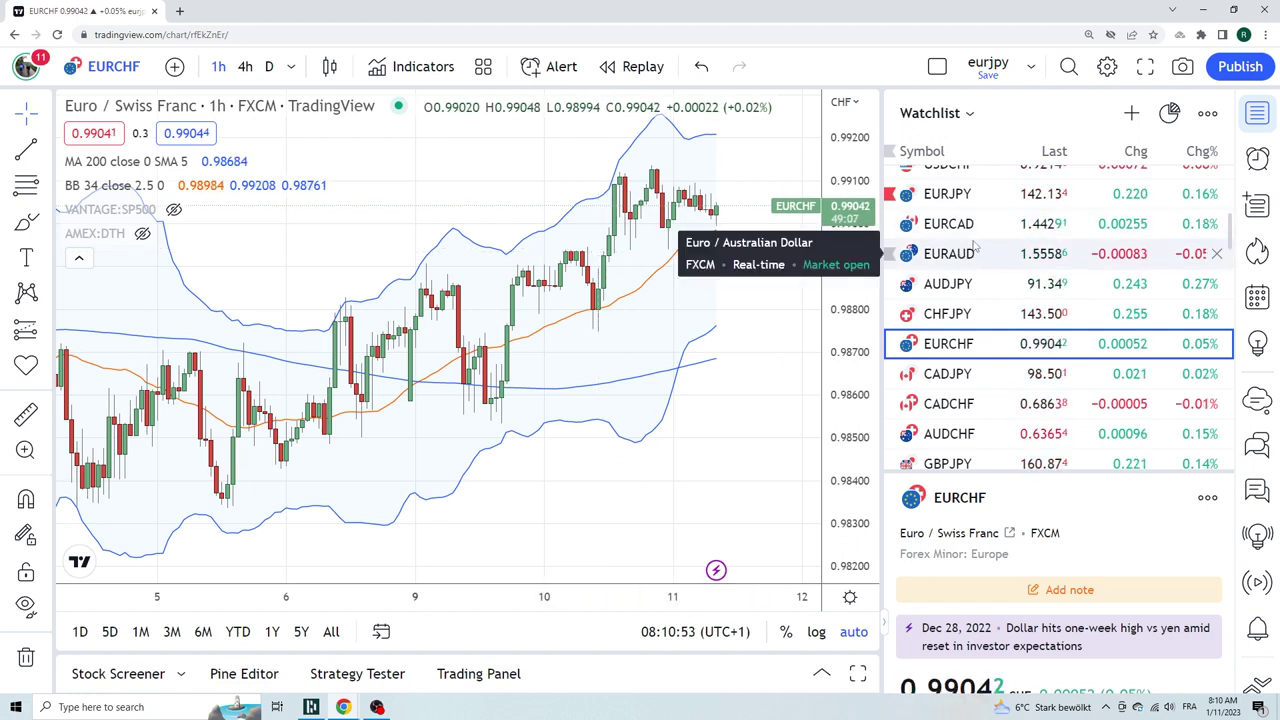
{"action": "scroll", "coordinate": [975, 245], "scroll_direction": "down", "scroll_amount": 1}
{"action": "scroll", "coordinate": [975, 245], "scroll_direction": "down", "scroll_amount": 1}
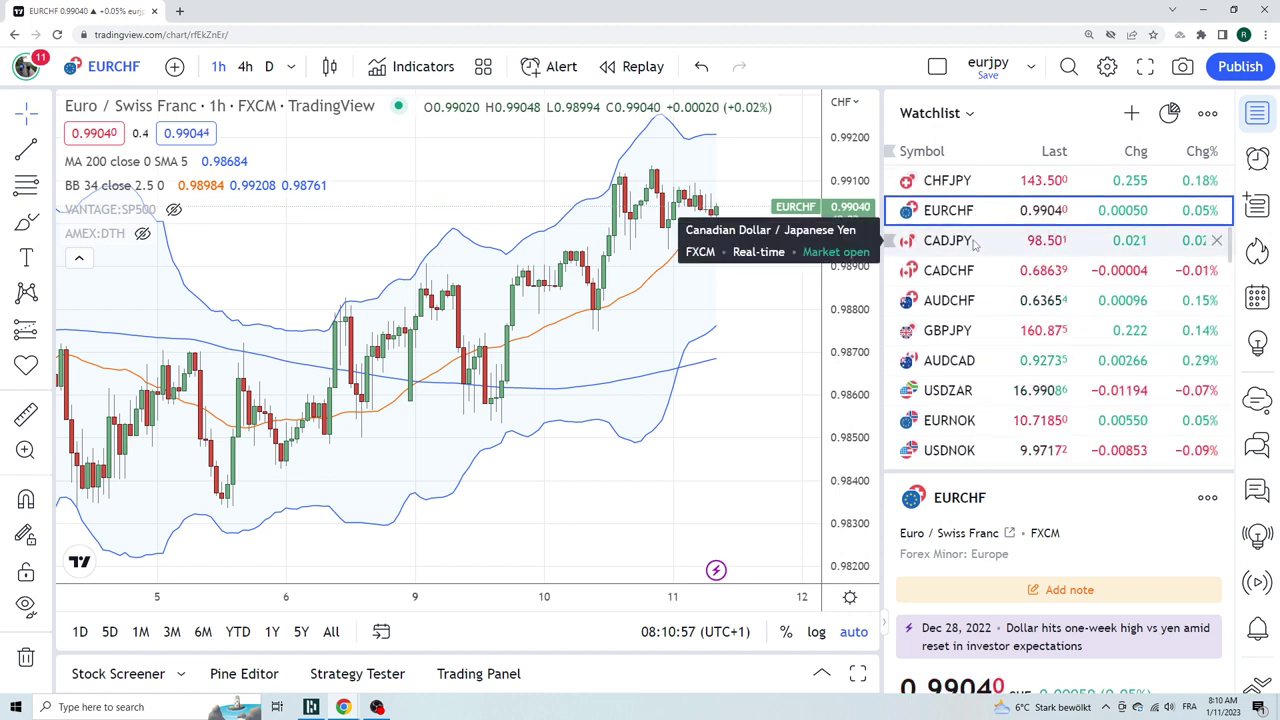
{"action": "scroll", "coordinate": [975, 245], "scroll_direction": "down", "scroll_amount": 1}
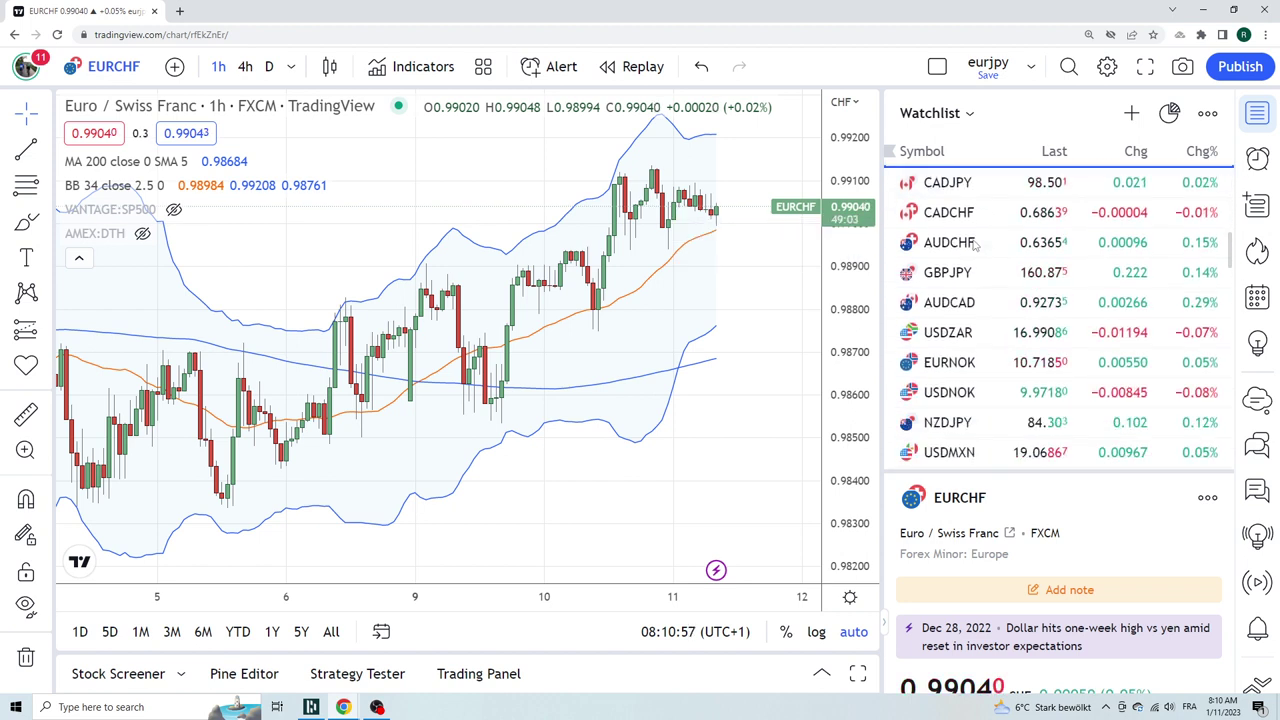
Open USDMXN and set it back to daily candles.
{"action": "left_click", "coordinate": [960, 446]}
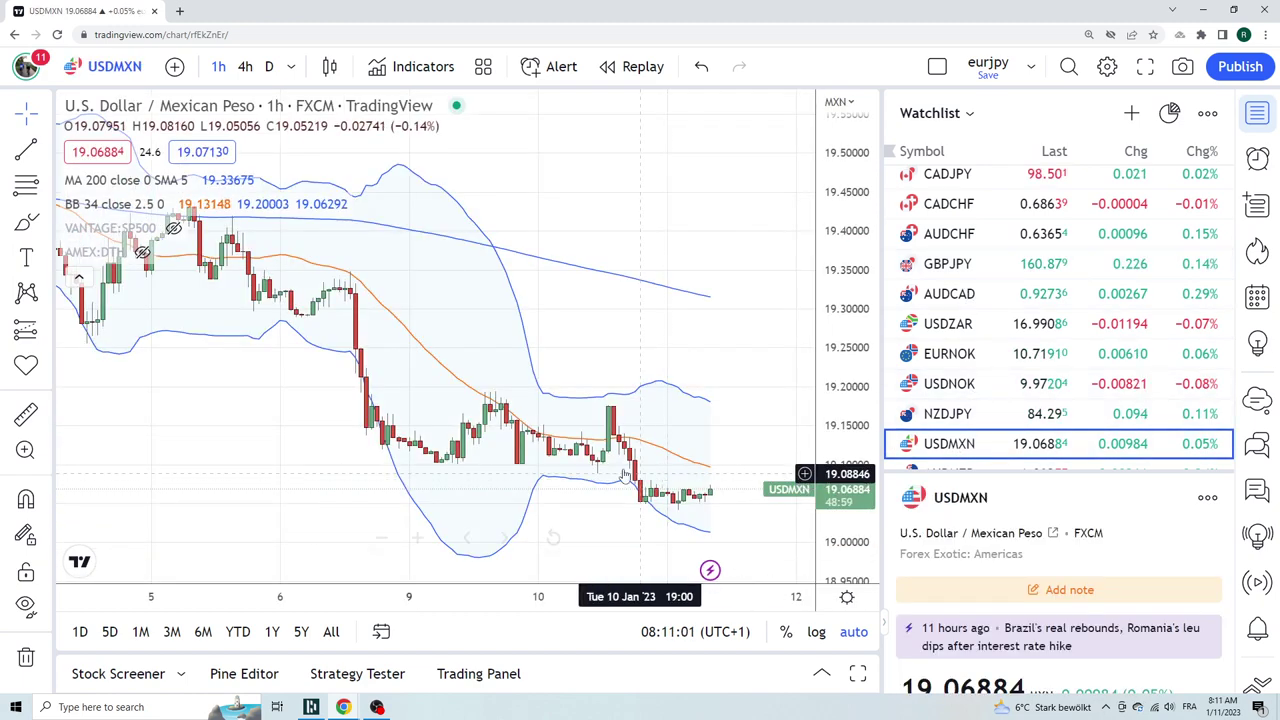
{"action": "left_click", "coordinate": [268, 66]}
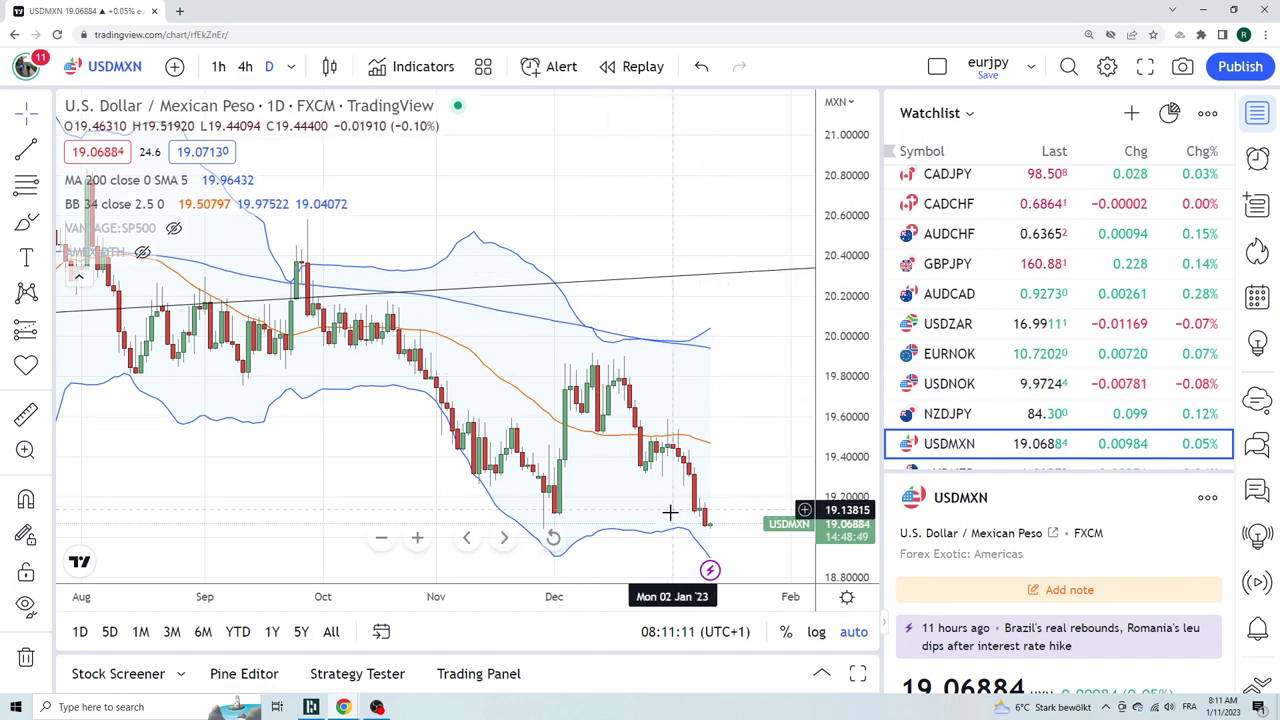
{"action": "scroll", "coordinate": [657, 363], "scroll_direction": "down", "scroll_amount": 3}
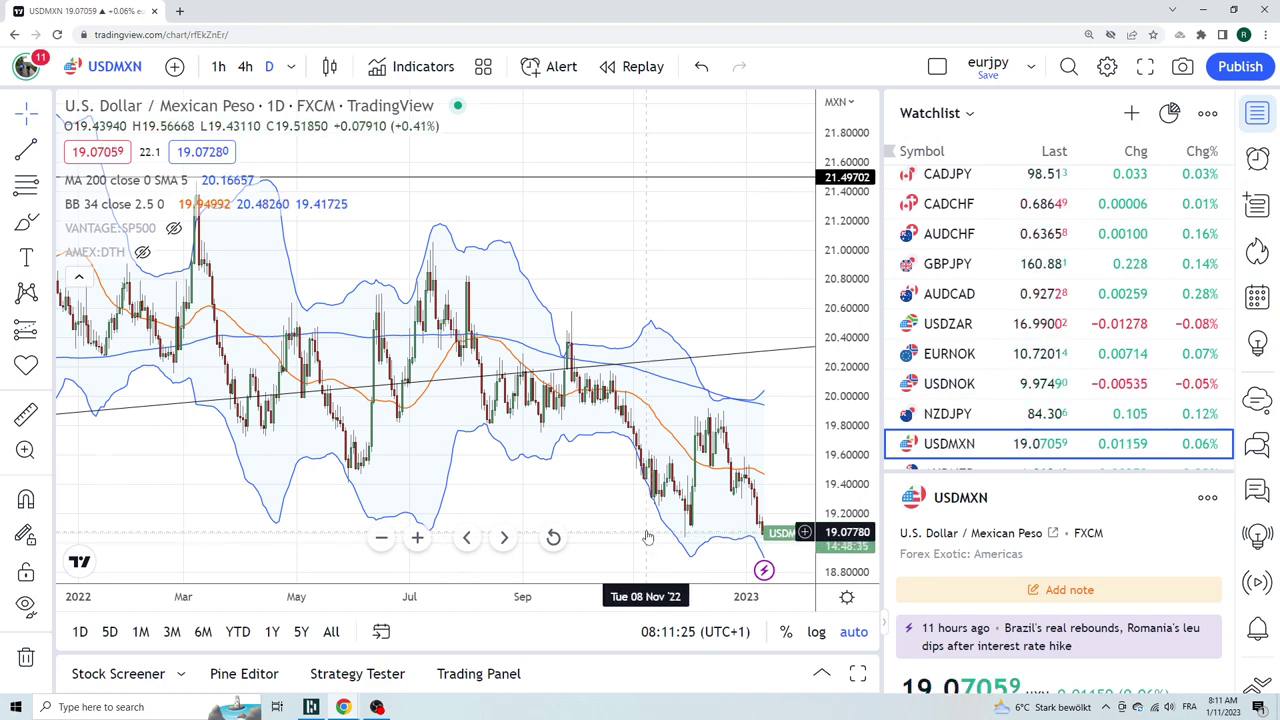
{"action": "scroll", "coordinate": [648, 537], "scroll_direction": "up", "scroll_amount": 3}
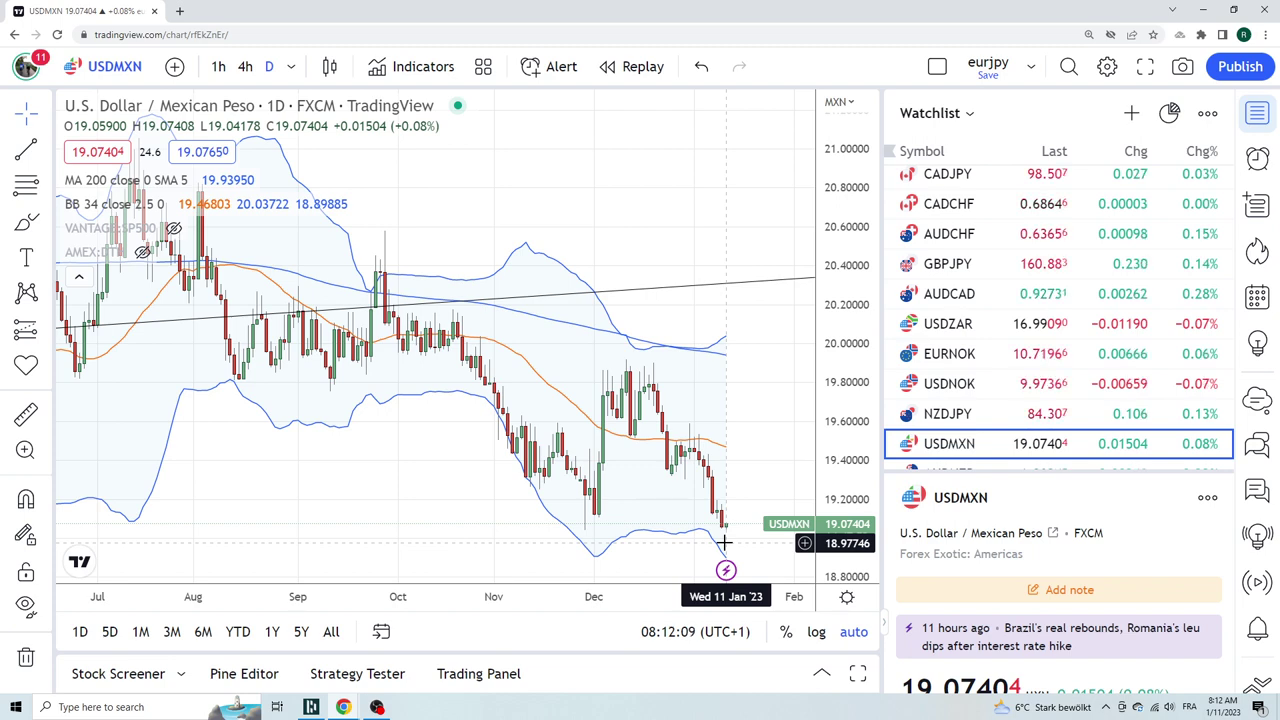
{"action": "scroll", "coordinate": [764, 405], "scroll_direction": "down", "scroll_amount": 3}
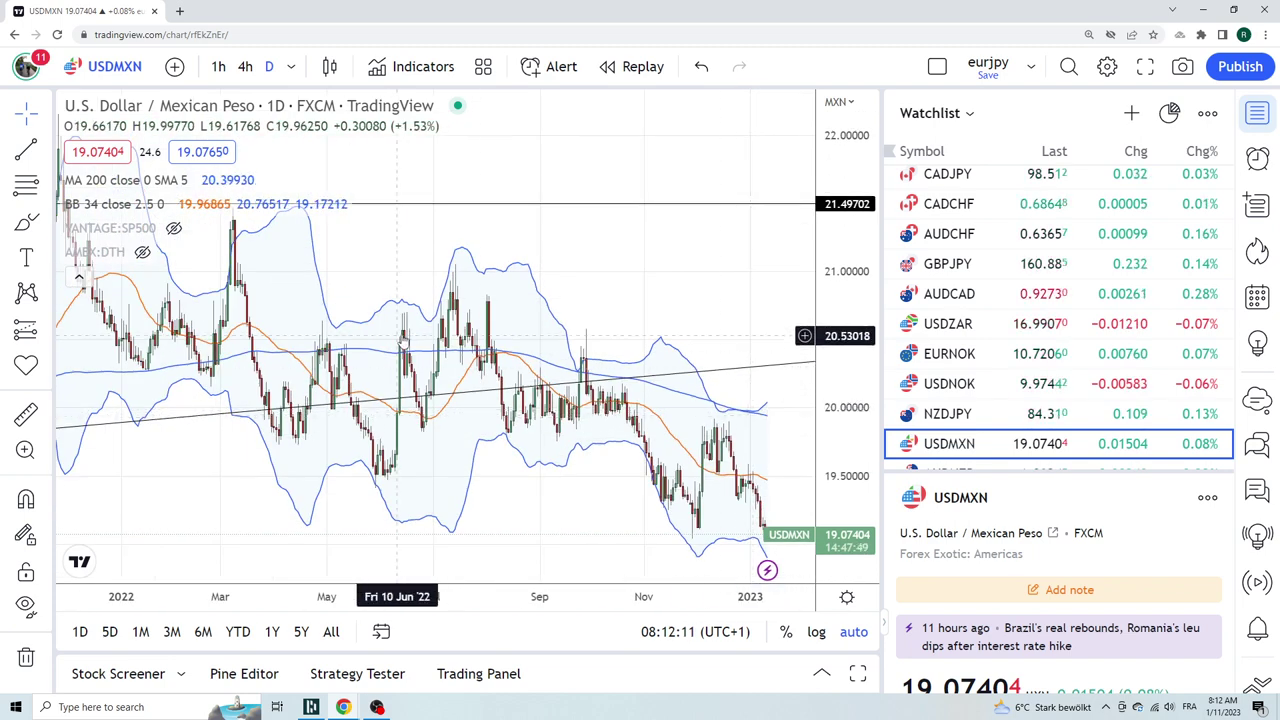
{"action": "scroll", "coordinate": [501, 331], "scroll_direction": "down", "scroll_amount": 3}
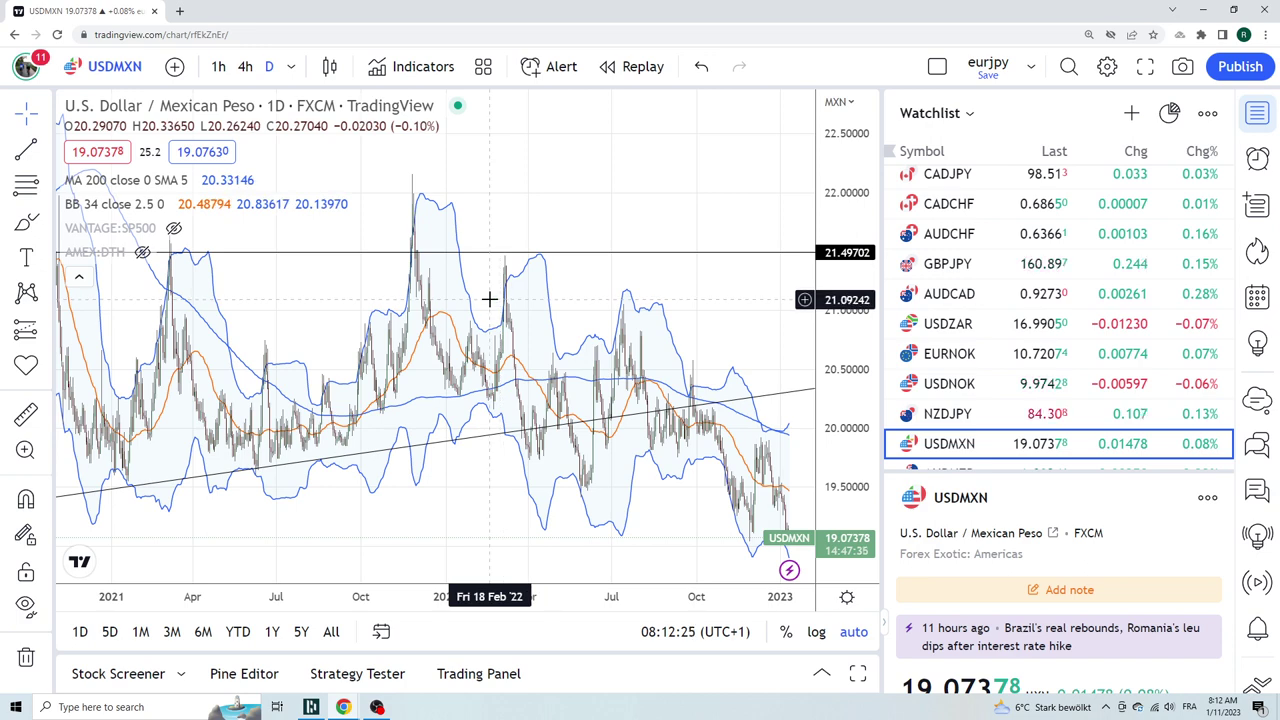
{"action": "scroll", "coordinate": [489, 295], "scroll_direction": "up", "scroll_amount": 2}
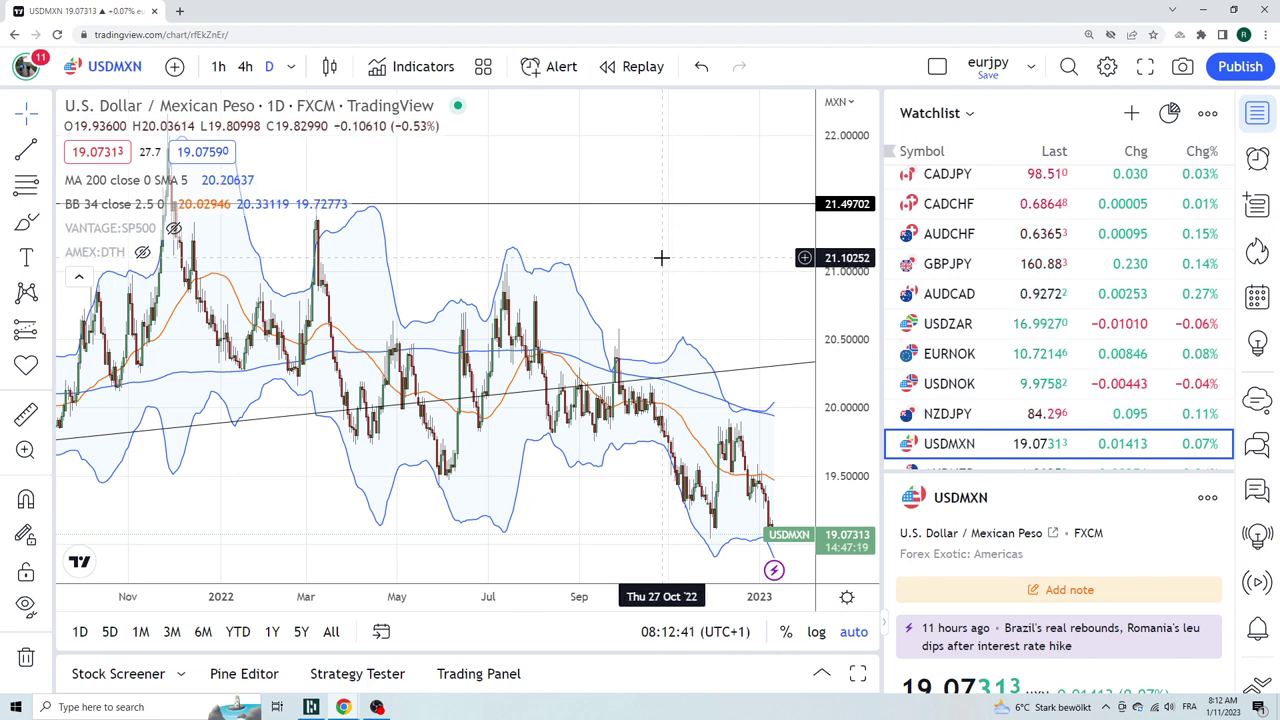
{"action": "scroll", "coordinate": [967, 290], "scroll_direction": "down", "scroll_amount": 2}
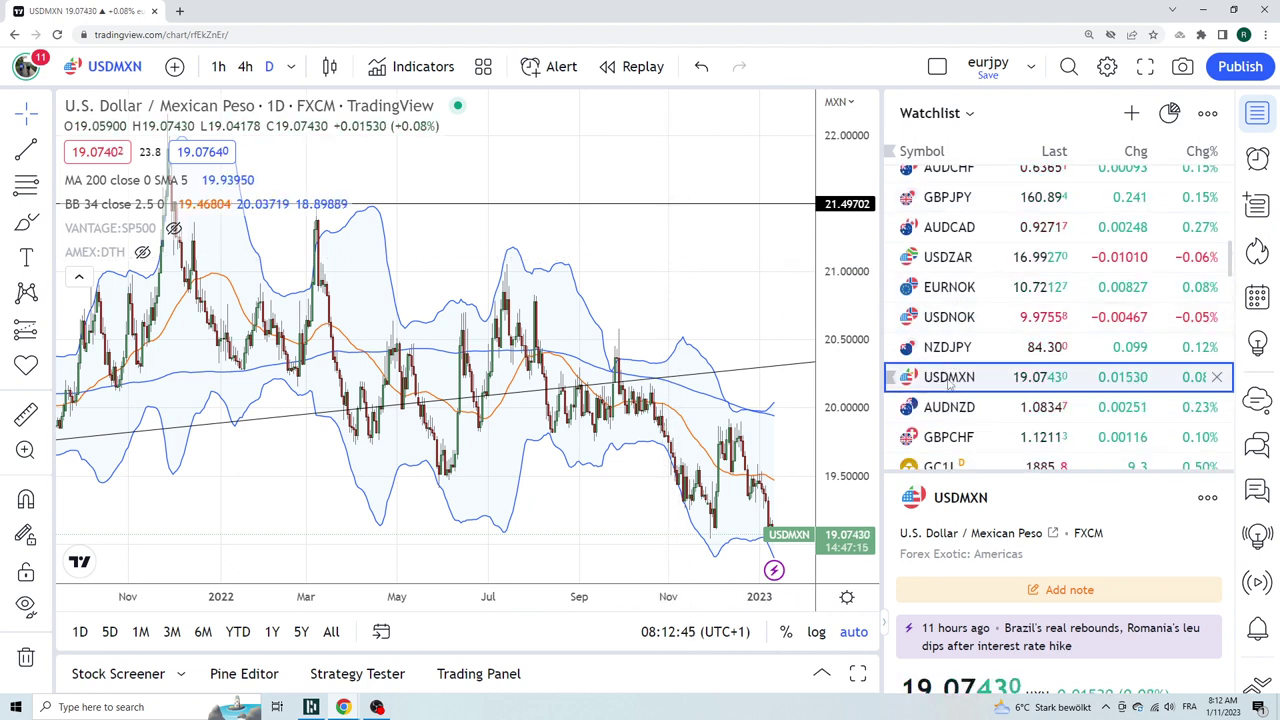
{"action": "scroll", "coordinate": [948, 380], "scroll_direction": "down", "scroll_amount": 2}
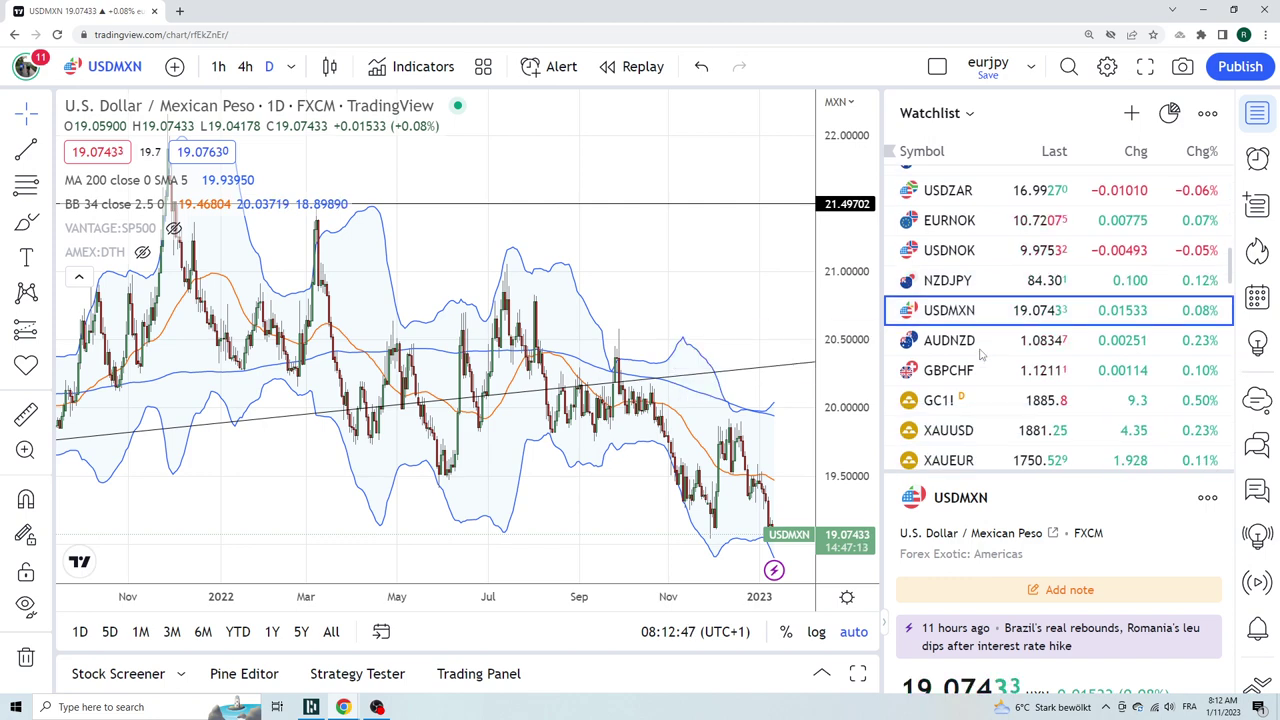
Check the XAUUSD gold chart, then open the ETHUSD daily chart.
{"action": "left_click", "coordinate": [970, 430]}
{"action": "scroll", "coordinate": [660, 380], "scroll_direction": "up", "scroll_amount": 5}
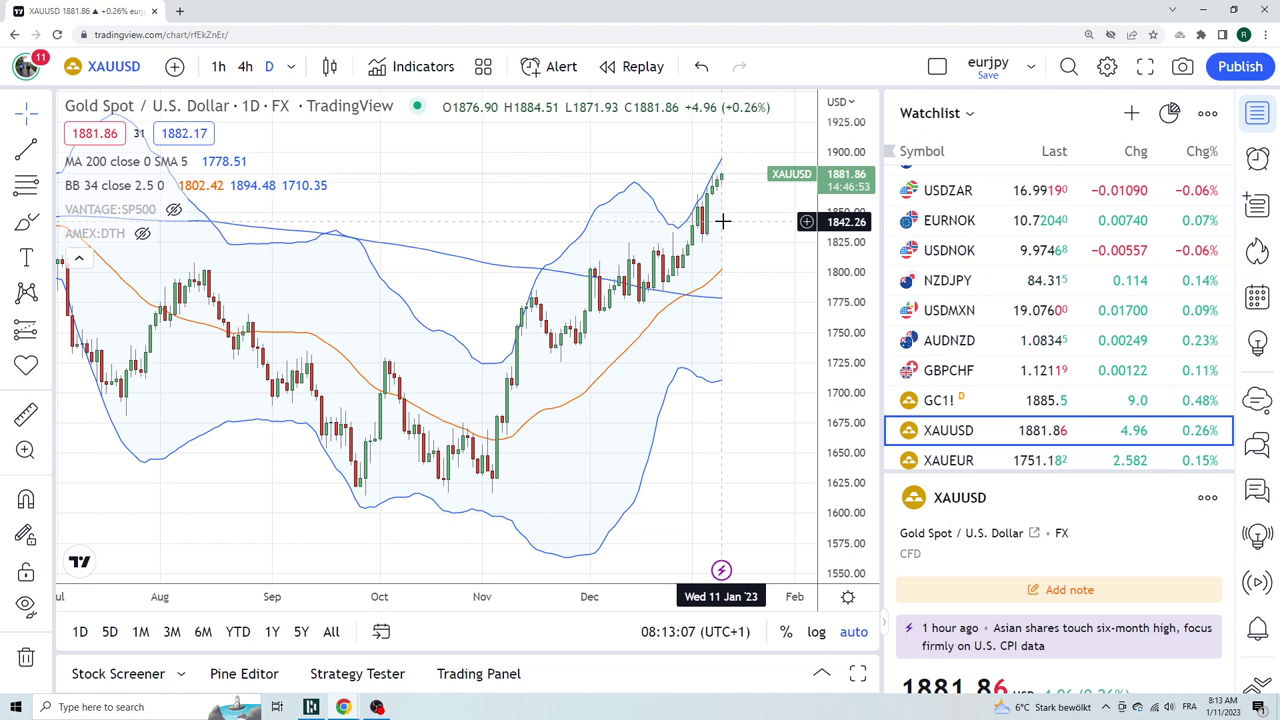
{"action": "scroll", "coordinate": [985, 267], "scroll_direction": "down", "scroll_amount": 1}
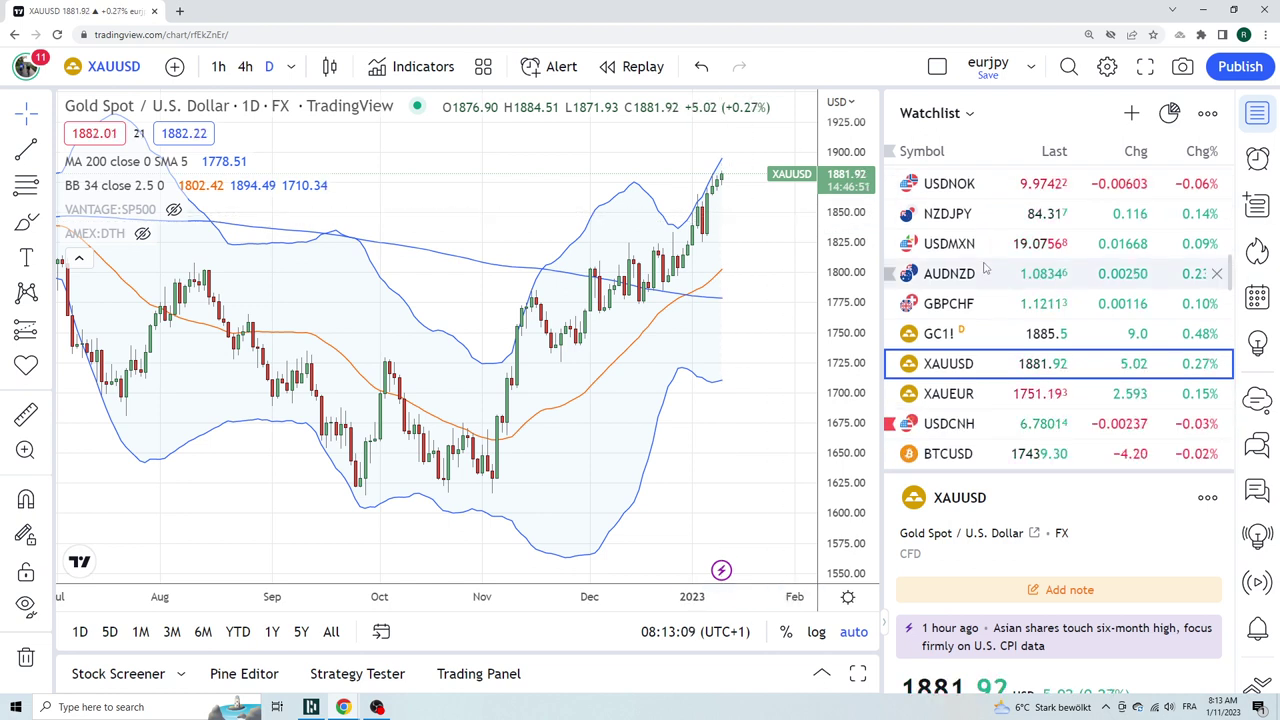
{"action": "scroll", "coordinate": [985, 267], "scroll_direction": "down", "scroll_amount": 2}
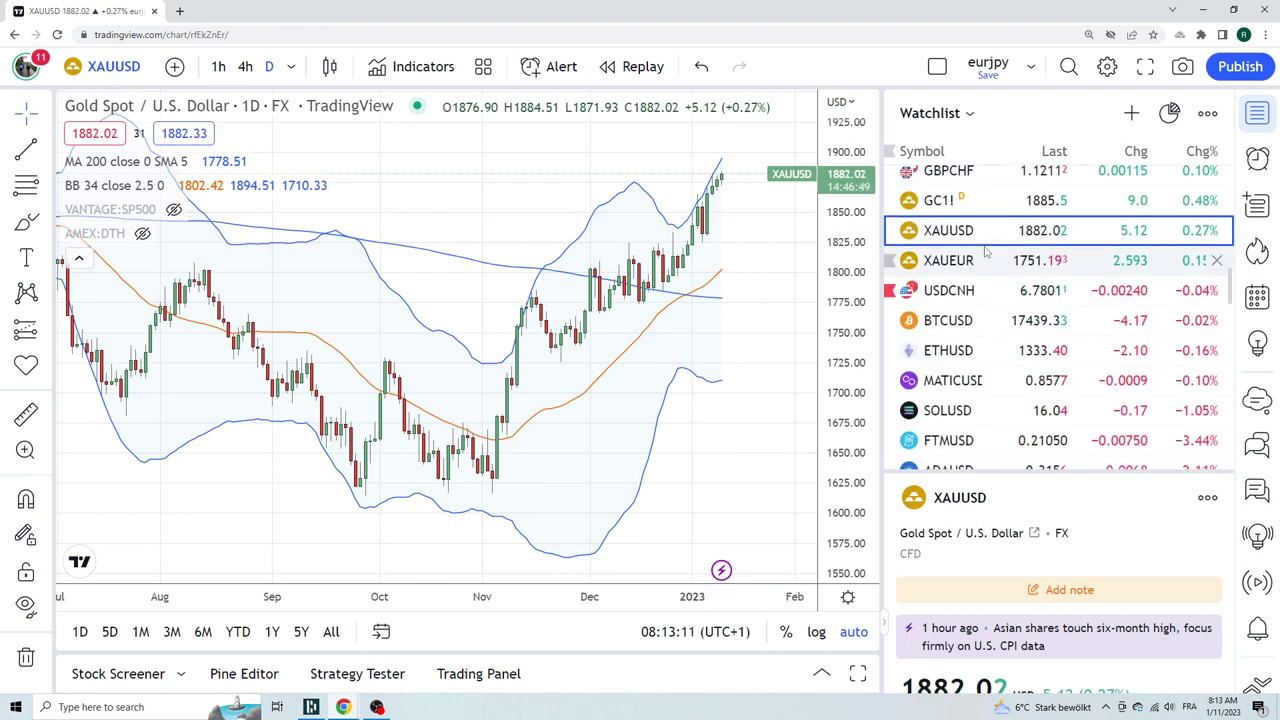
{"action": "scroll", "coordinate": [985, 252], "scroll_direction": "down", "scroll_amount": 1}
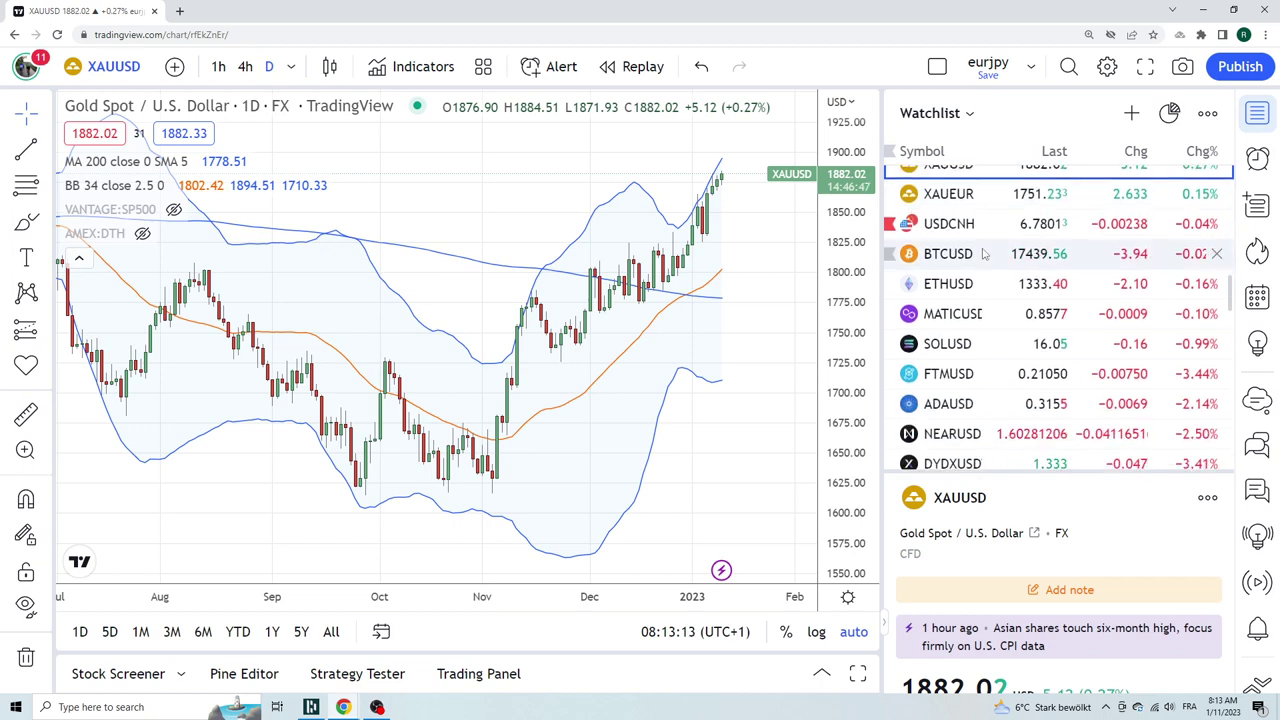
{"action": "left_click", "coordinate": [942, 286]}
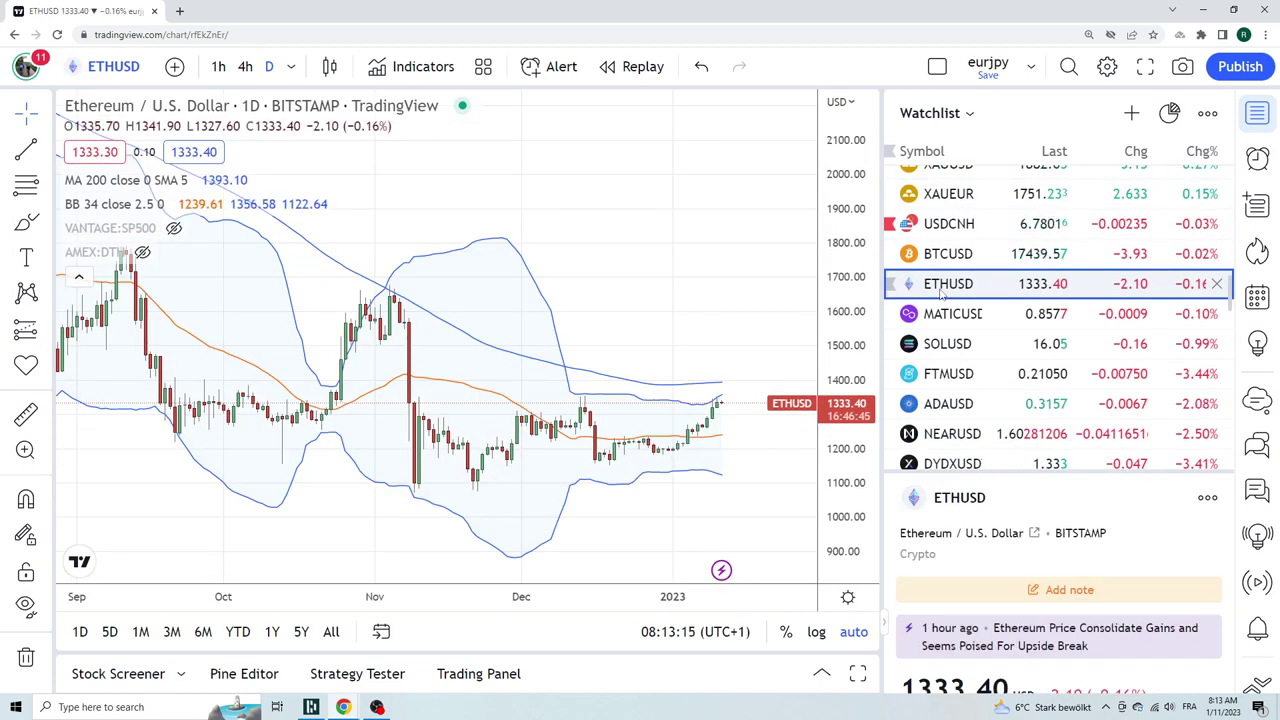
Skip past MATICUSD to the SOLUSD daily chart, priced around 16.07.
{"action": "left_click", "coordinate": [945, 316]}
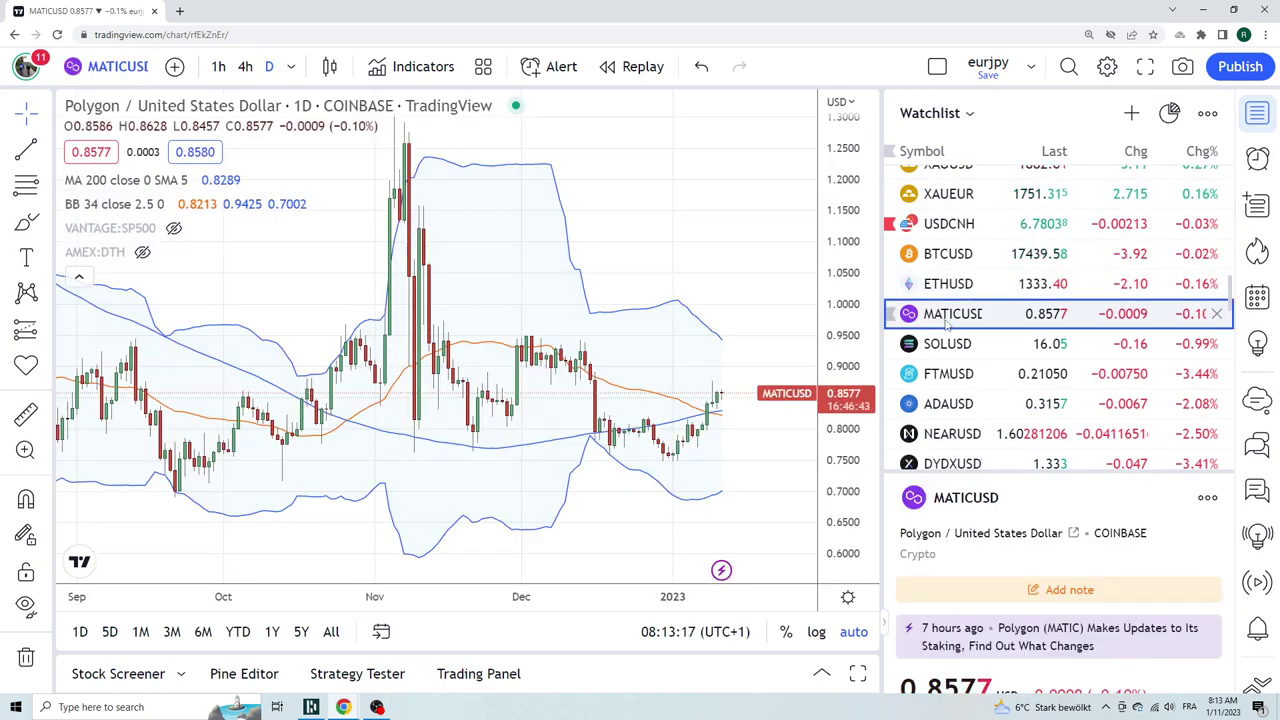
{"action": "left_click", "coordinate": [945, 344]}
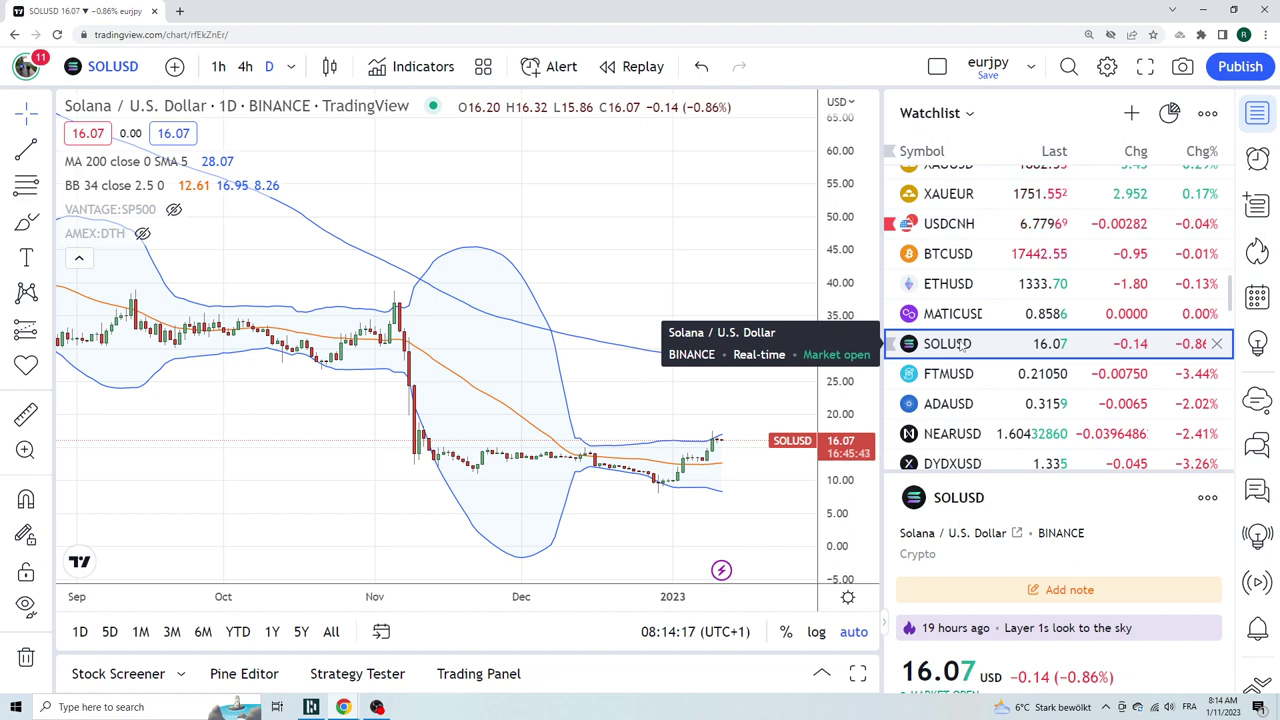
{"action": "scroll", "coordinate": [990, 344], "scroll_direction": "down", "scroll_amount": 5}
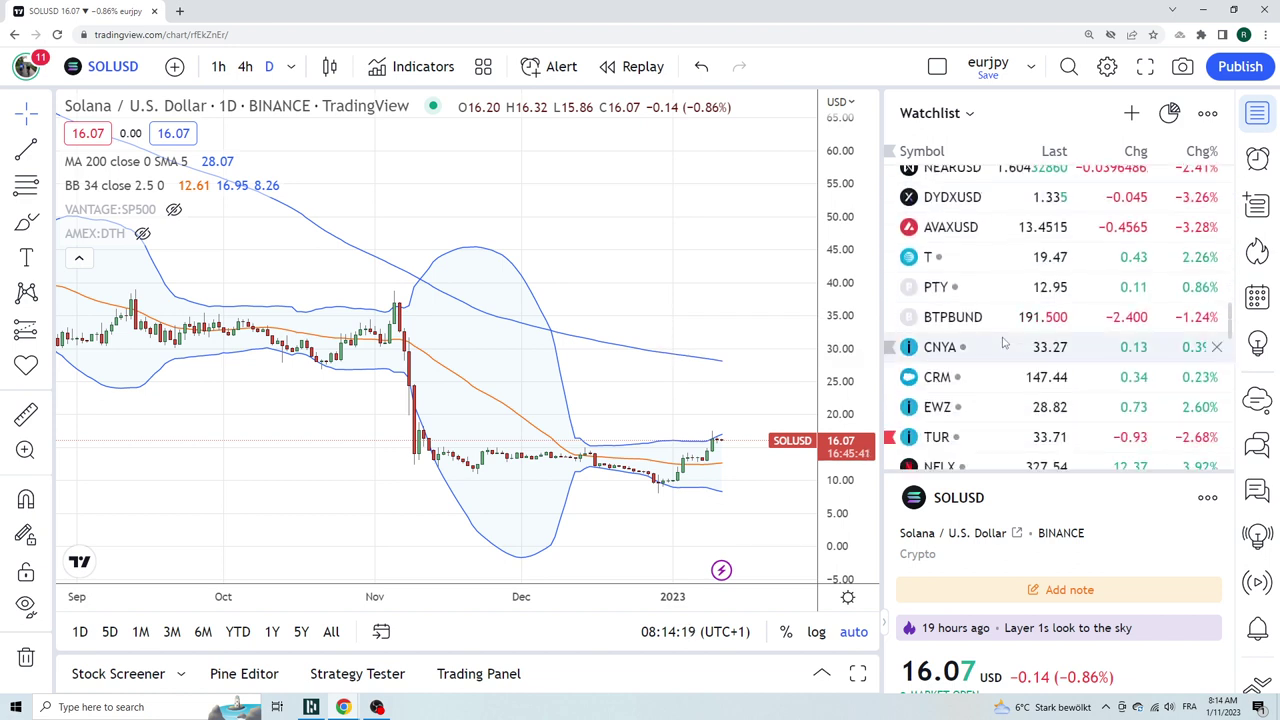
Open the AAPL daily chart at 130.73 and zoom its time axis.
{"action": "scroll", "coordinate": [1003, 344], "scroll_direction": "down", "scroll_amount": 2}
{"action": "scroll", "coordinate": [1003, 344], "scroll_direction": "down", "scroll_amount": 2}
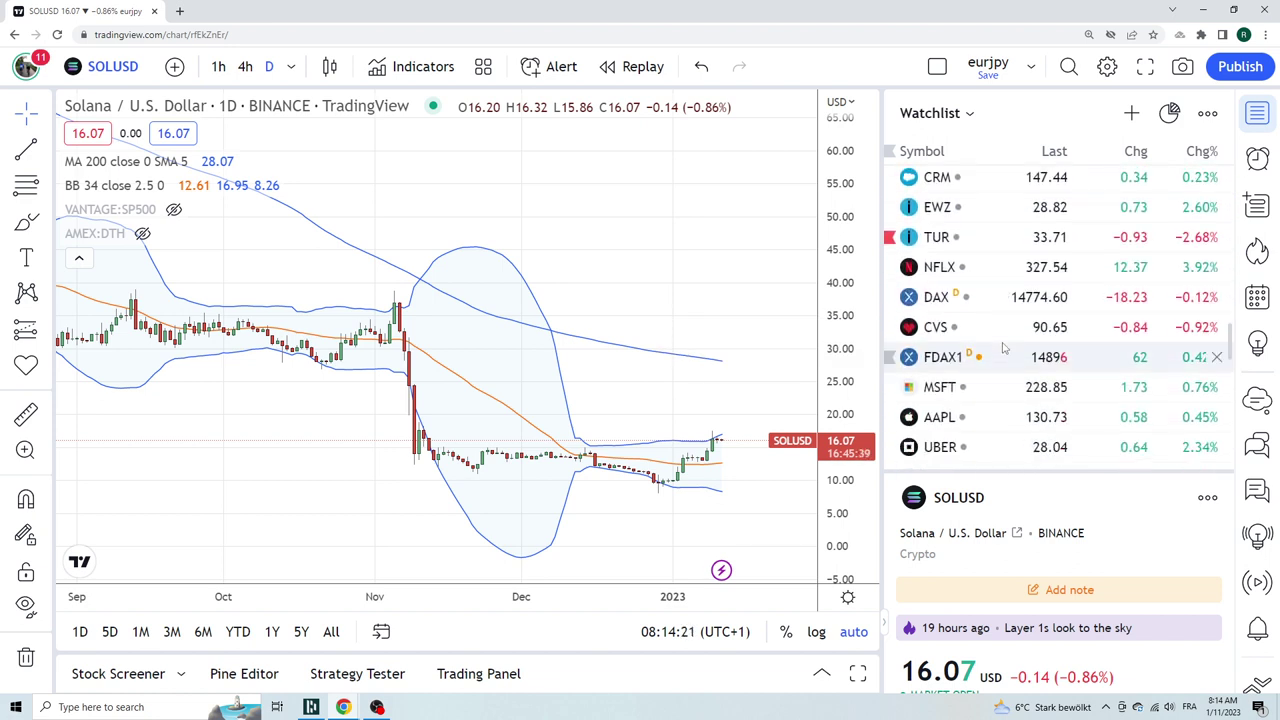
{"action": "left_click", "coordinate": [950, 420]}
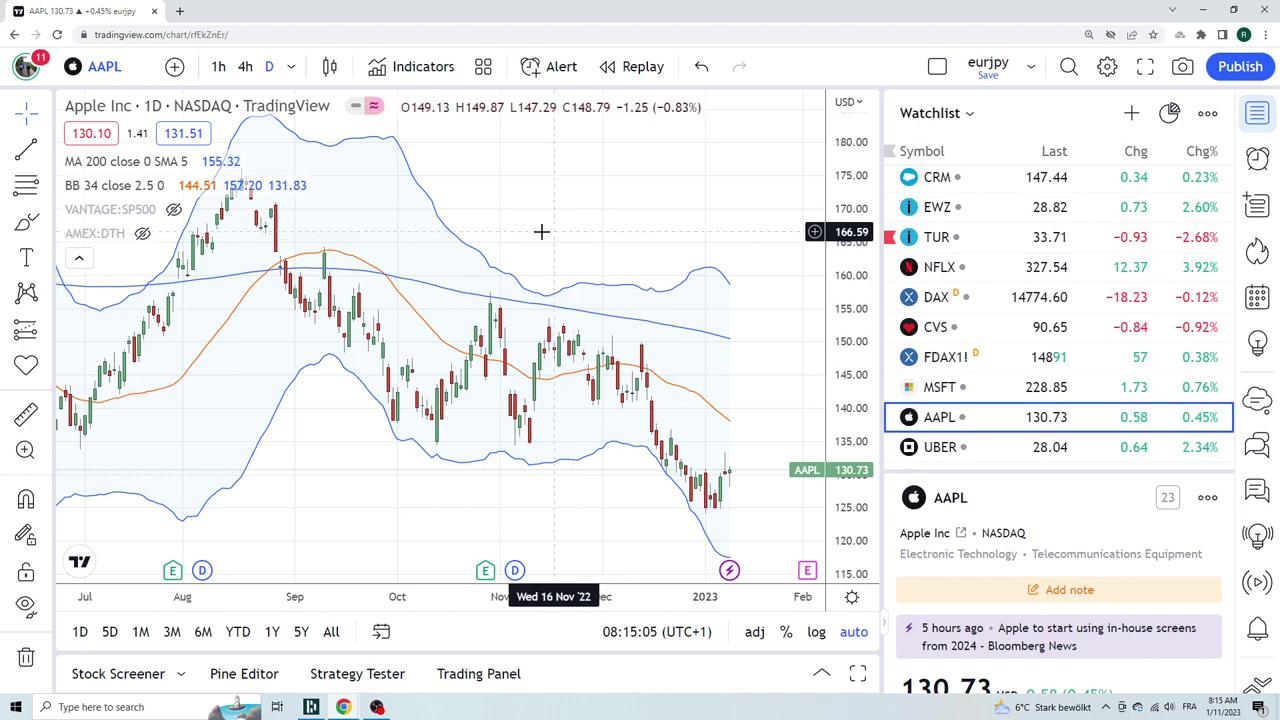
{"action": "scroll", "coordinate": [545, 290], "scroll_direction": "down", "scroll_amount": 4}
{"action": "scroll", "coordinate": [548, 296], "scroll_direction": "down", "scroll_amount": 3}
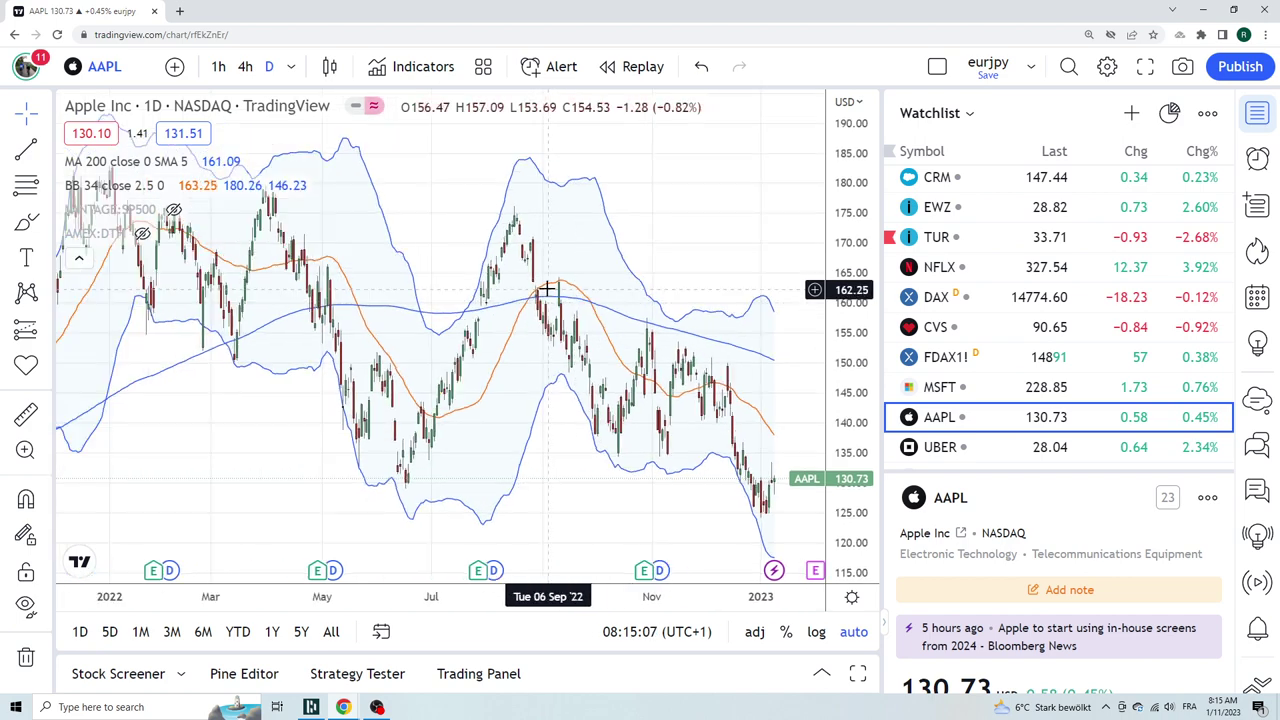
{"action": "scroll", "coordinate": [545, 290], "scroll_direction": "up", "scroll_amount": 4}
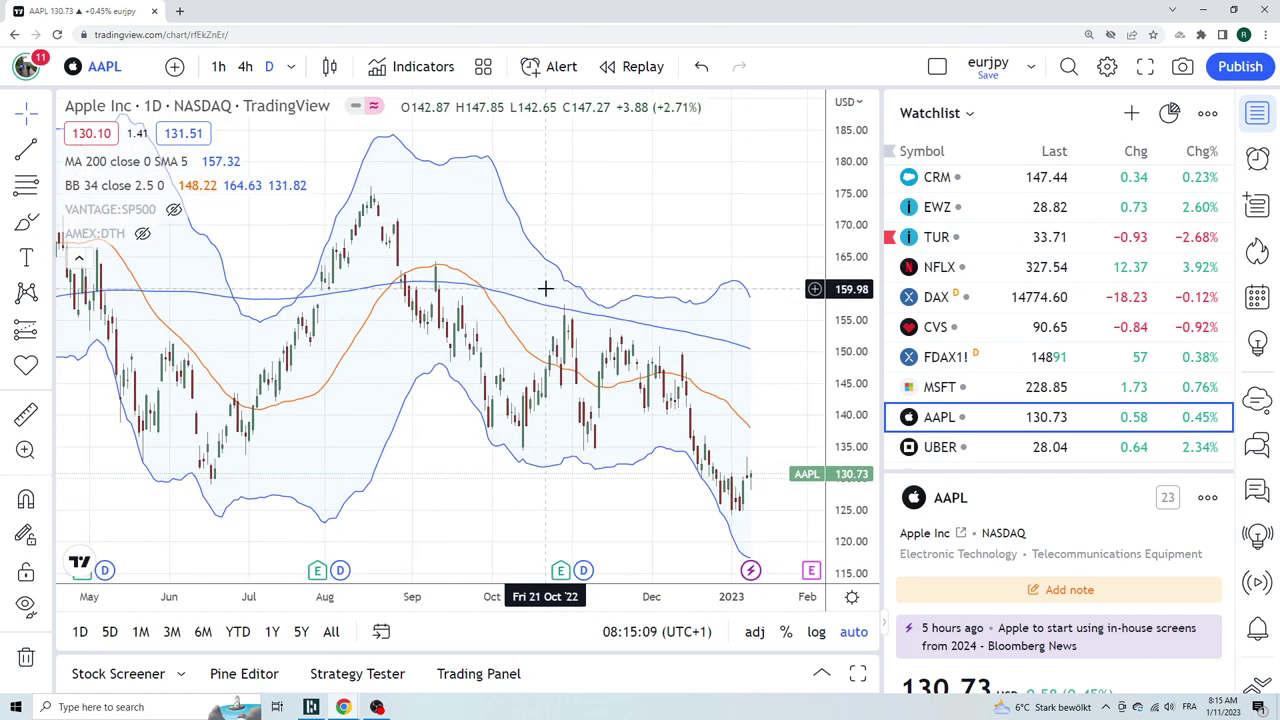